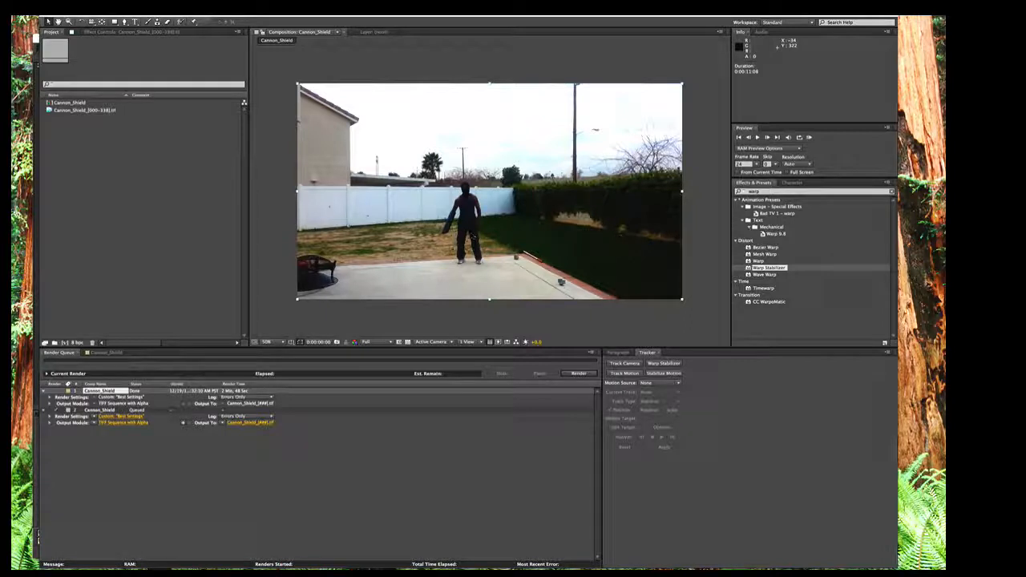
# Show the Cannon_Shield composition's timeline and play back its footage.
pyautogui.click(106, 353)
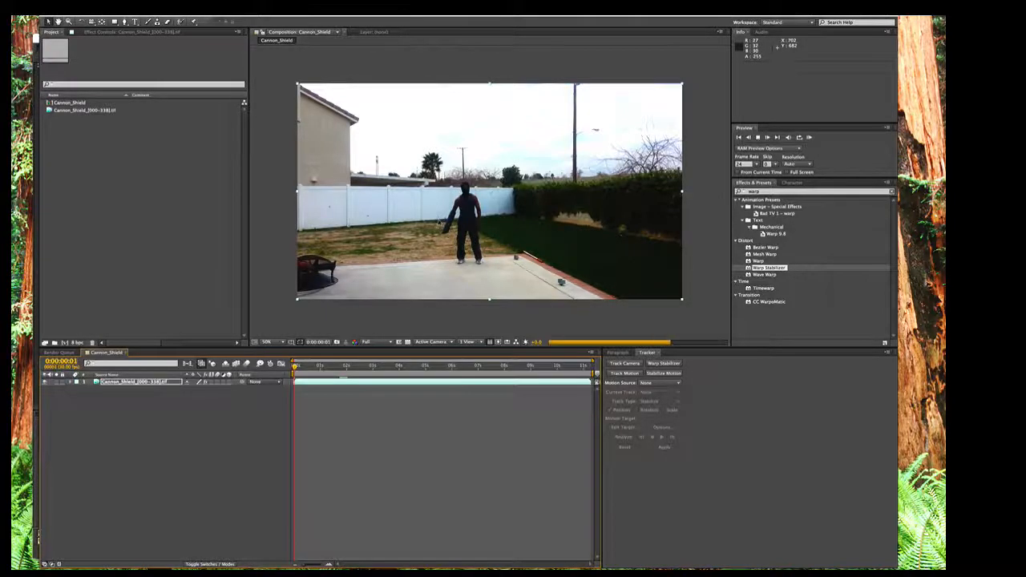
pyautogui.press('space')
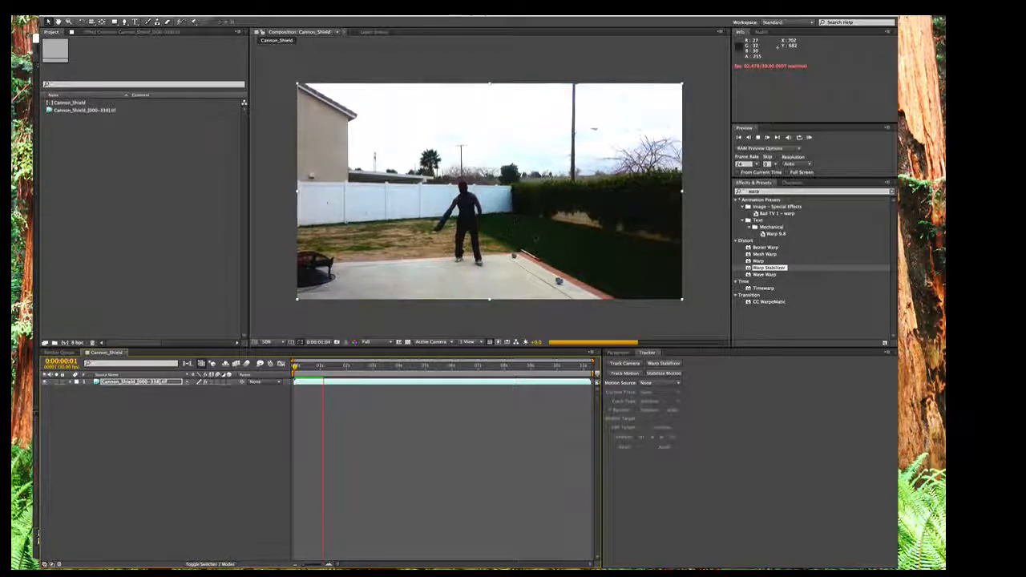
pyautogui.hotkey('ctrl', 'm')
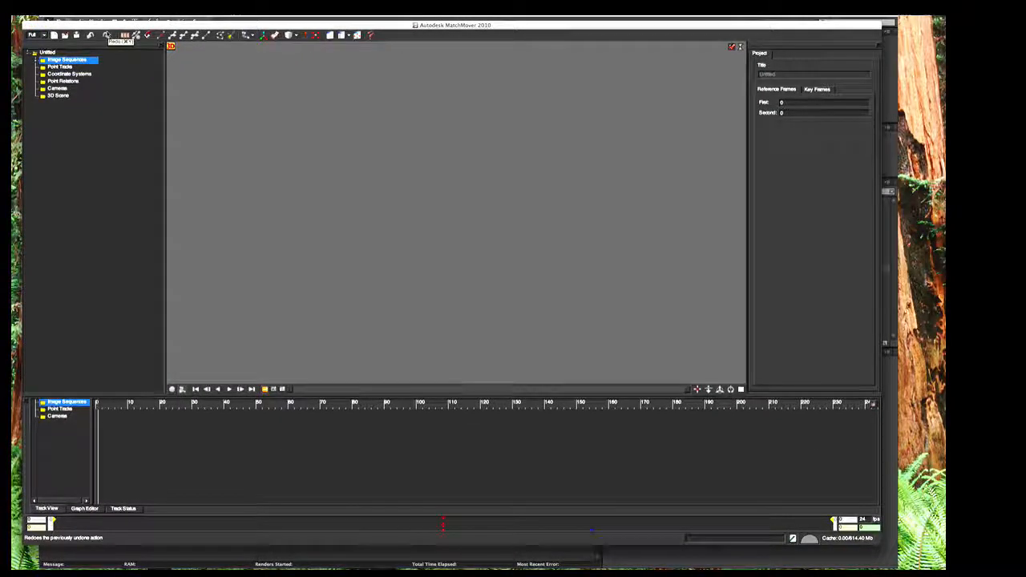
# Switch to MatchMover and compare the Light interface mode with the Full mode, ending in Full.
pyautogui.moveTo(107, 29); pyautogui.dragTo(98, 22)
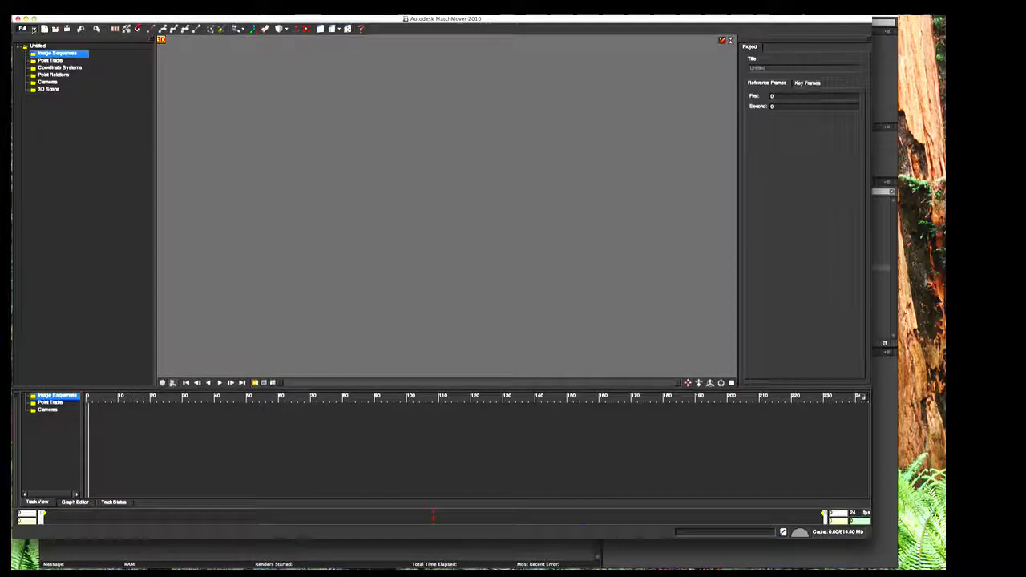
pyautogui.click(33, 29)
pyautogui.click(24, 35)
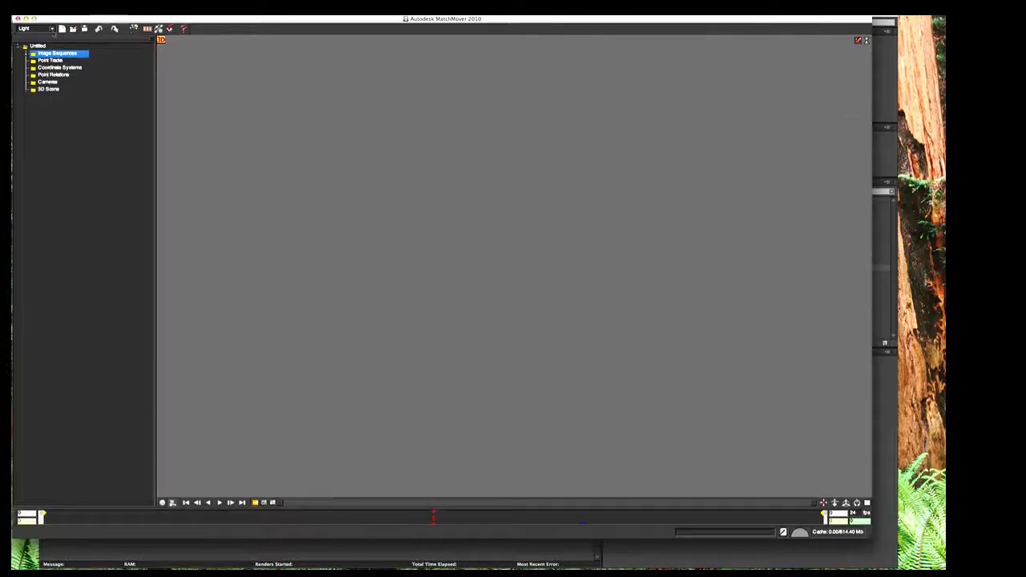
pyautogui.click(51, 29)
pyautogui.click(25, 30)
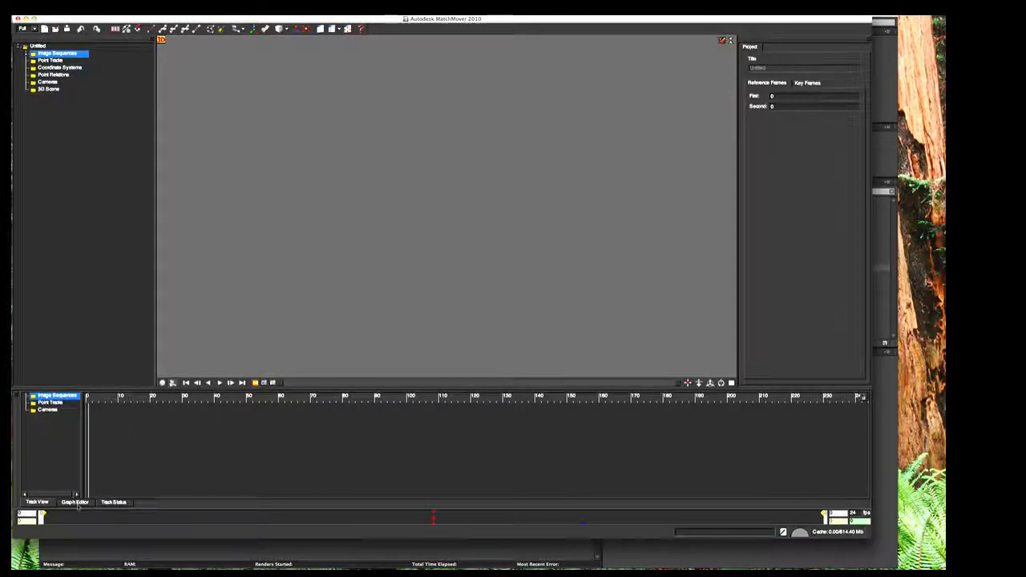
# Look through the Graph Editor and Track Status views, ending on Track View.
pyautogui.click(74, 501)
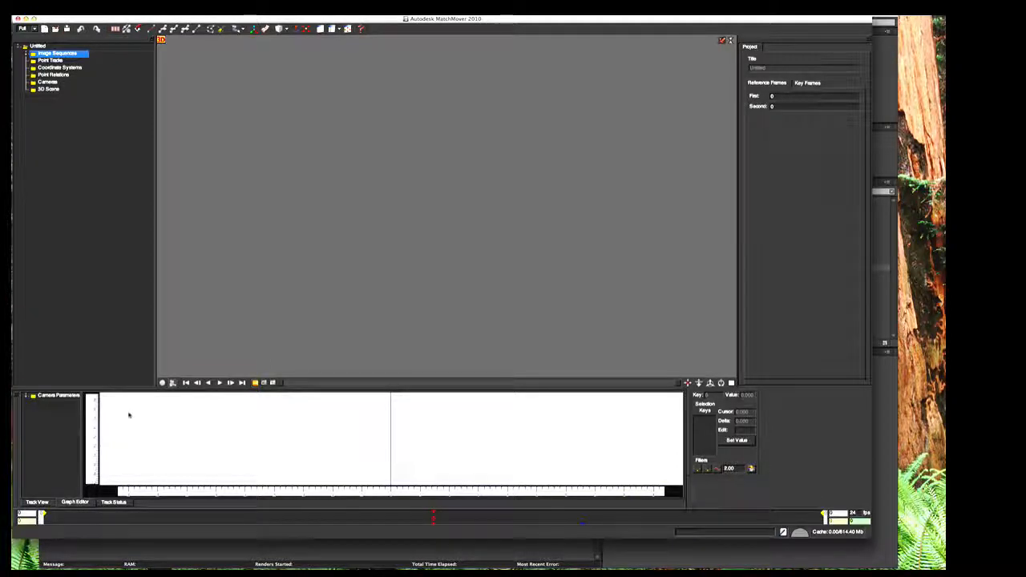
pyautogui.click(111, 503)
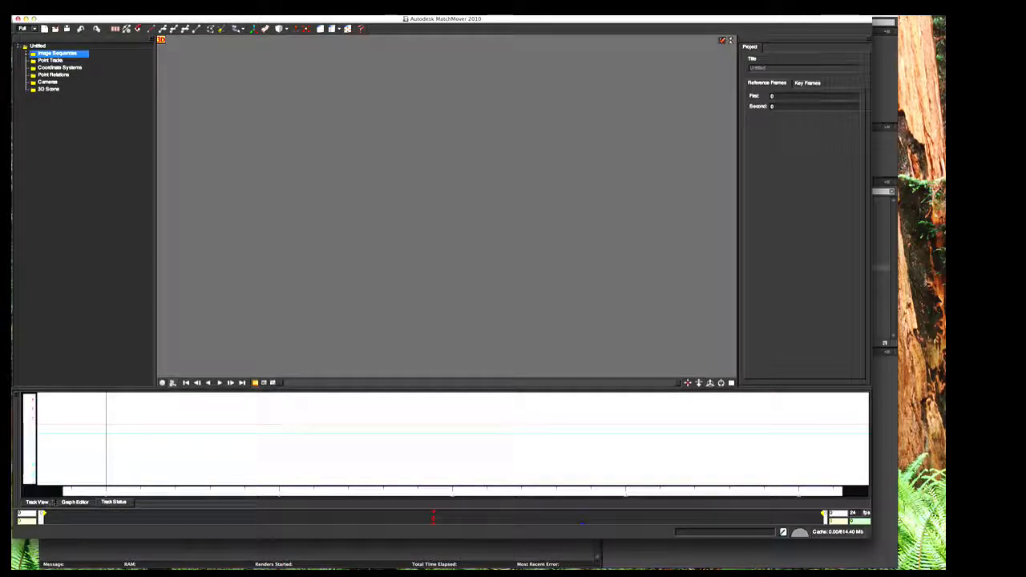
pyautogui.click(37, 501)
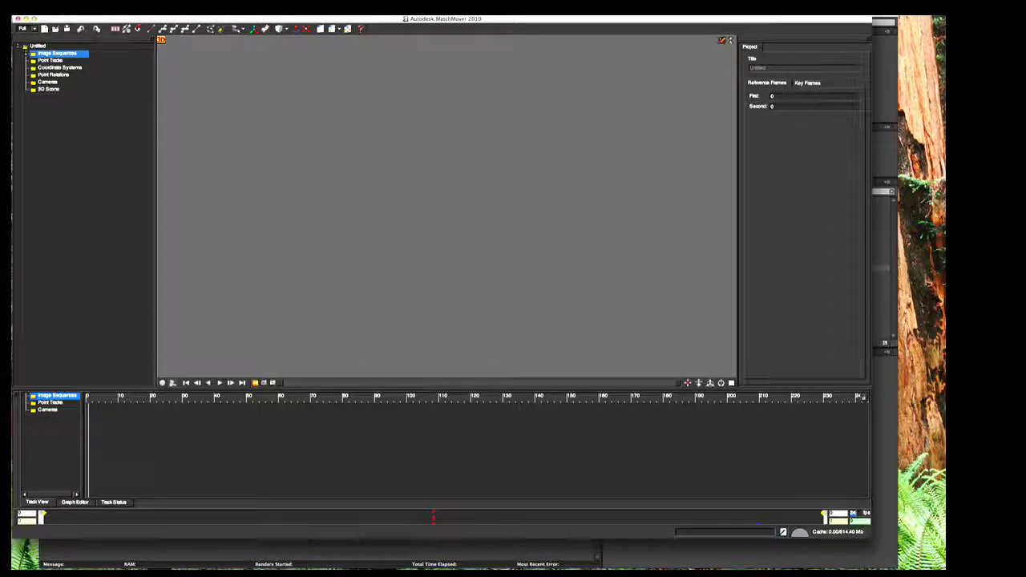
pyautogui.moveTo(472, 17)
pyautogui.mouseDown()
pyautogui.moveTo(500, 19)
pyautogui.moveTo(478, 20)
pyautogui.mouseUp()
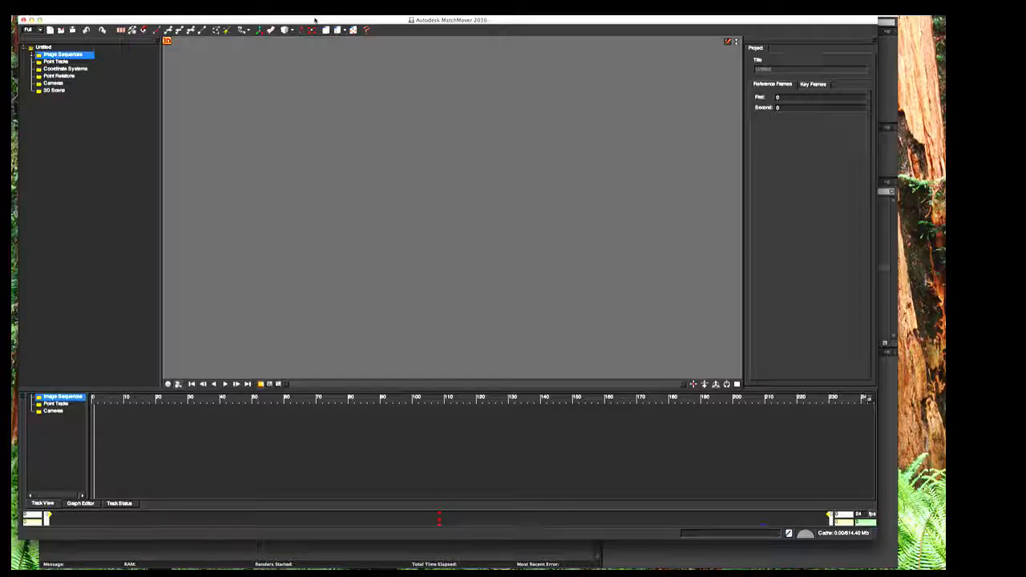
pyautogui.moveTo(313, 20); pyautogui.dragTo(309, 23)
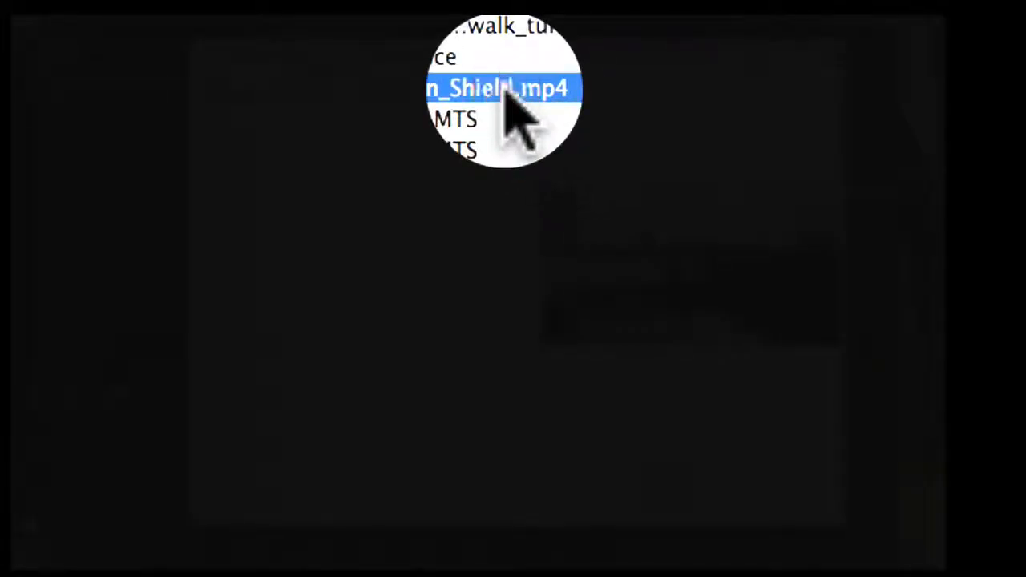
# Open the Cannon_Shield.mp4 file from Finder, play a moment of the clip and close the player.
pyautogui.doubleClick(504, 89)
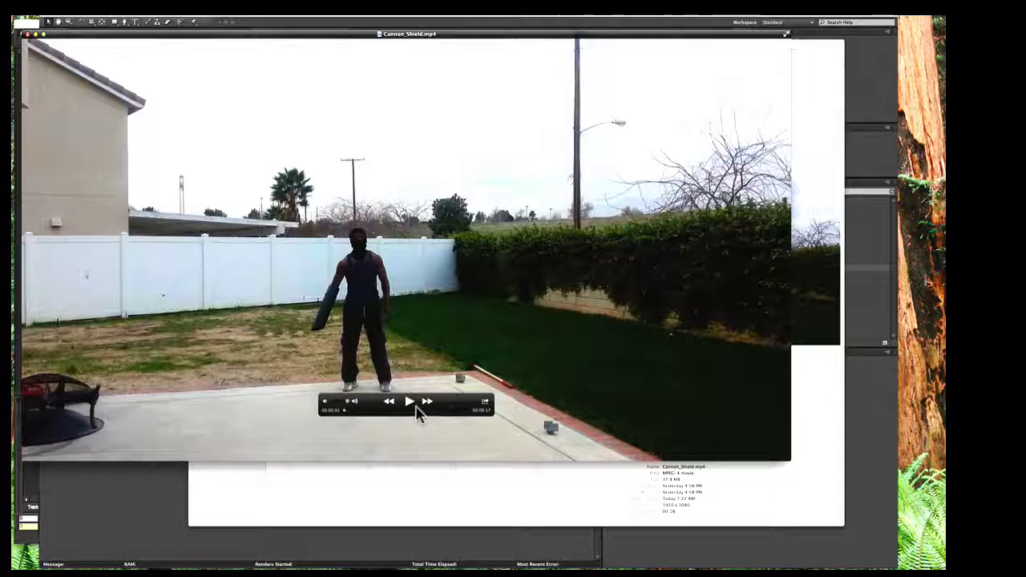
pyautogui.click(412, 407)
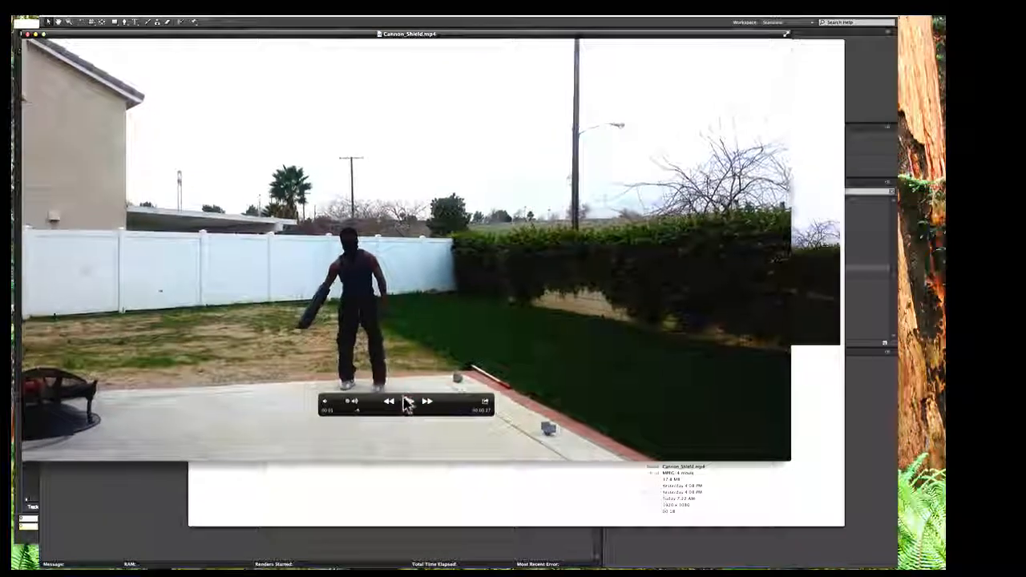
pyautogui.click(409, 402)
pyautogui.click(27, 34)
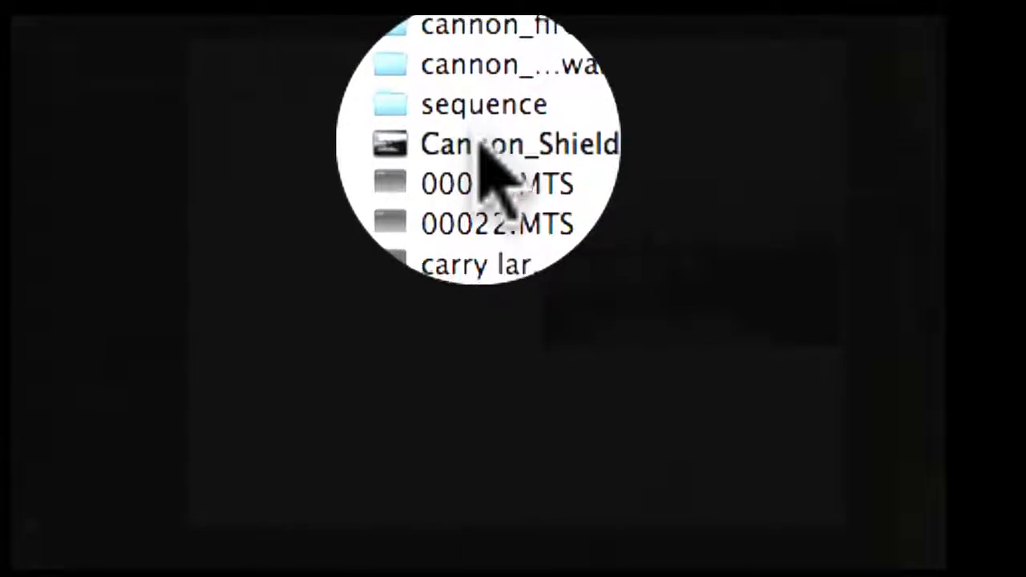
pyautogui.rightClick(484, 146)
pyautogui.moveTo(513, 149)
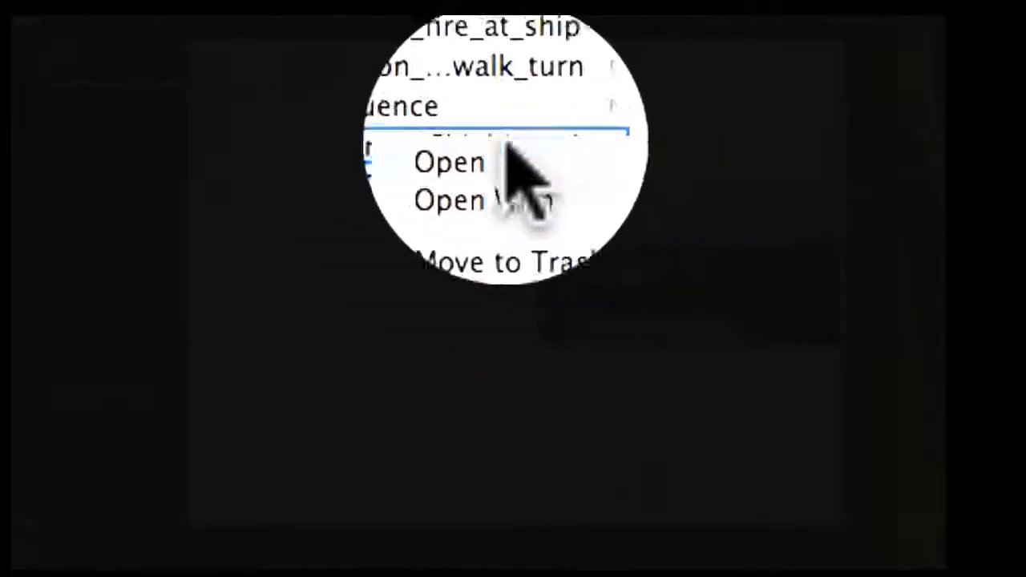
pyautogui.click(476, 141)
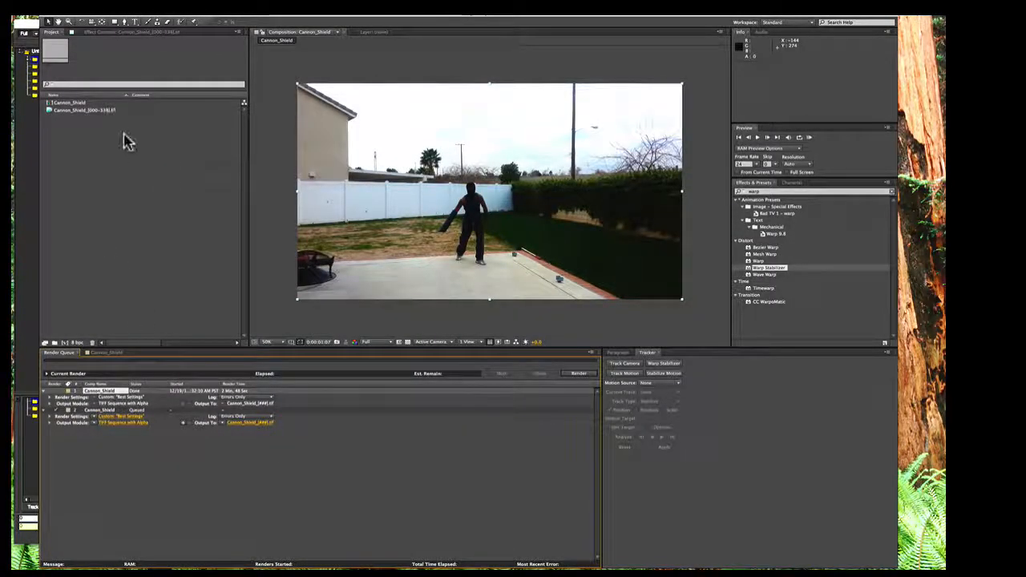
# Import the Cannon_Shield.mp4 clip from Finder into the After Effects project.
pyautogui.click(87, 112)
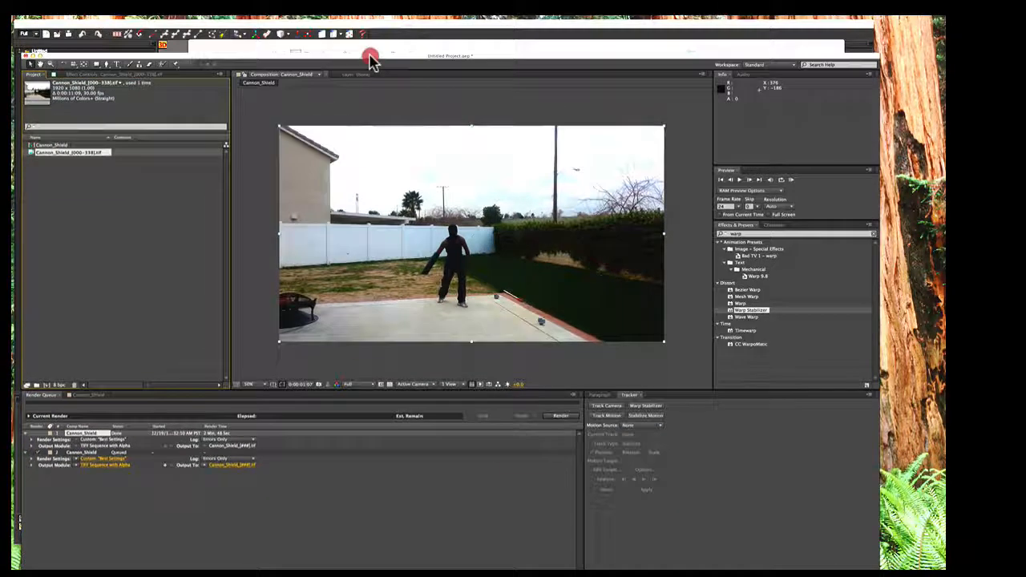
pyautogui.click(457, 133)
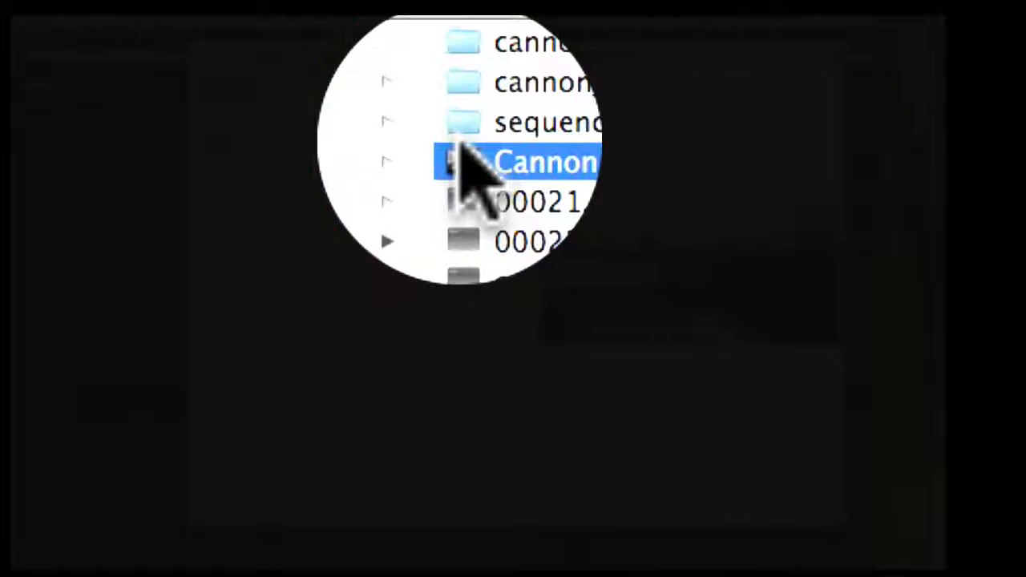
pyautogui.click(208, 172)
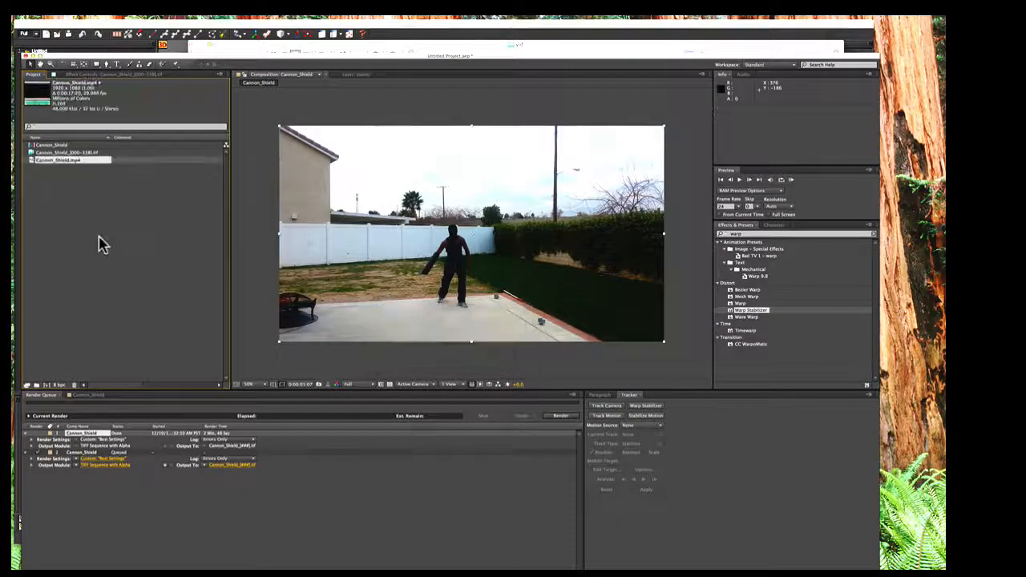
pyautogui.click(99, 233)
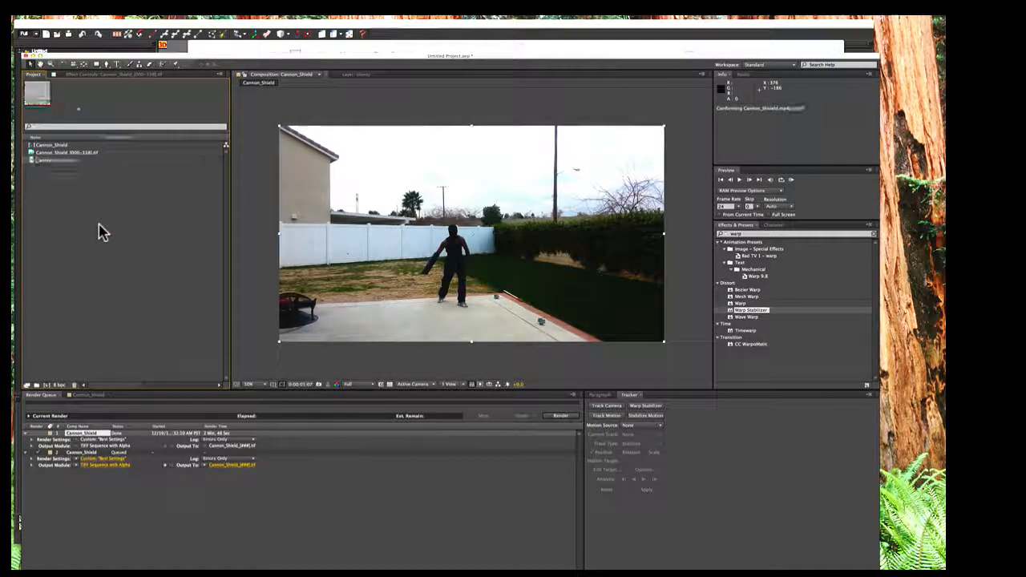
# Create a new composition from the imported Cannon_Shield.mp4 footage.
pyautogui.click(73, 161)
pyautogui.rightClick(73, 164)
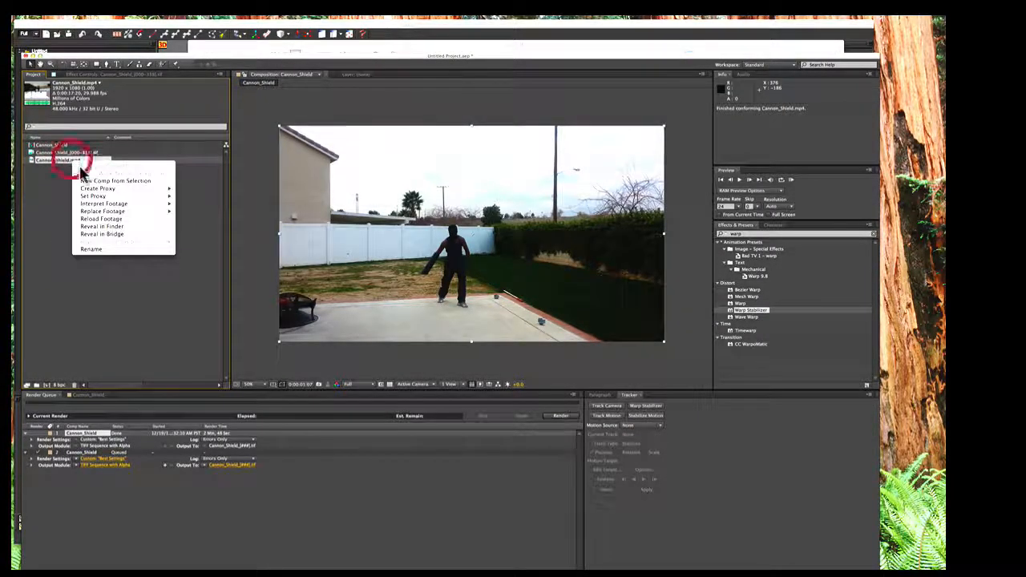
pyautogui.click(86, 177)
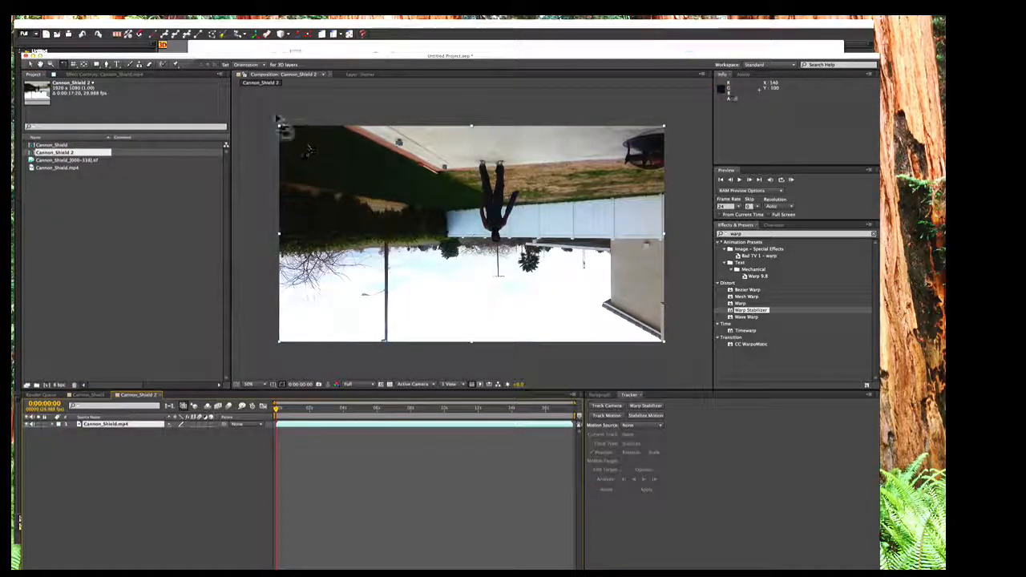
# Rotate the upside-down Cannon_Shield.mp4 layer 180° so the footage stands upright.
pyautogui.moveTo(276, 113); pyautogui.dragTo(580, 185)
pyautogui.press('w')
pyautogui.click(332, 171)
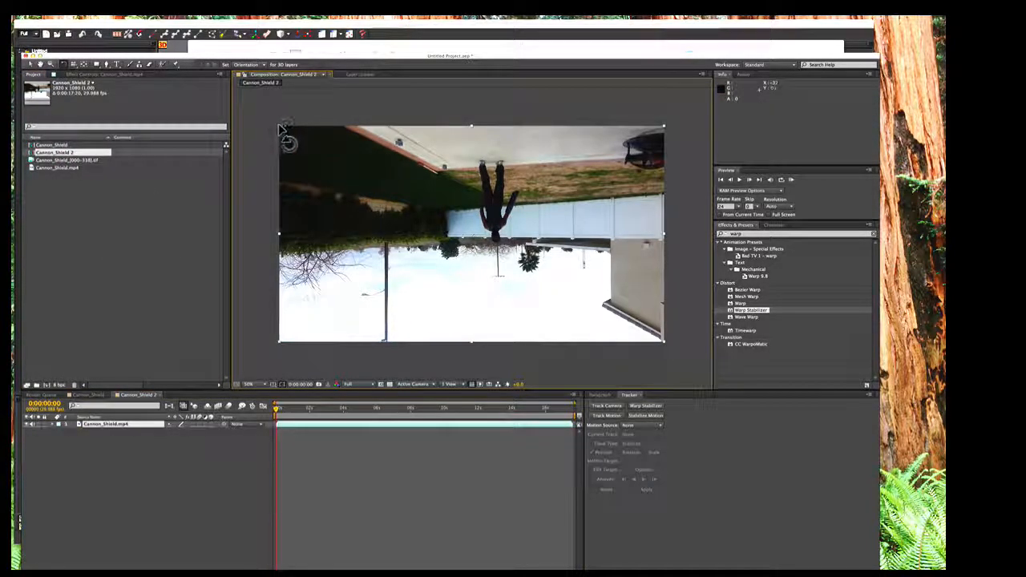
pyautogui.moveTo(285, 141); pyautogui.dragTo(652, 327)
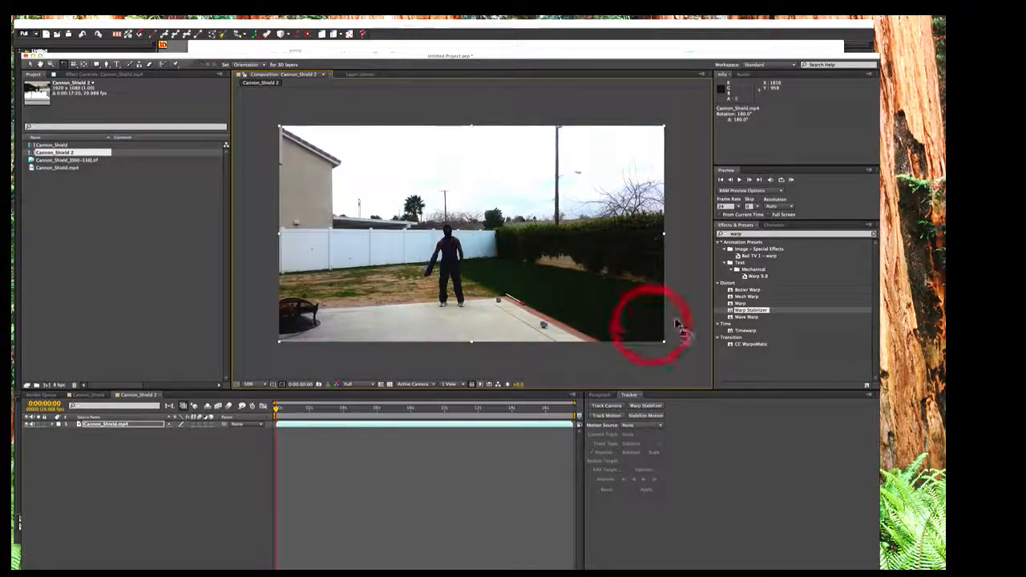
pyautogui.click(682, 311)
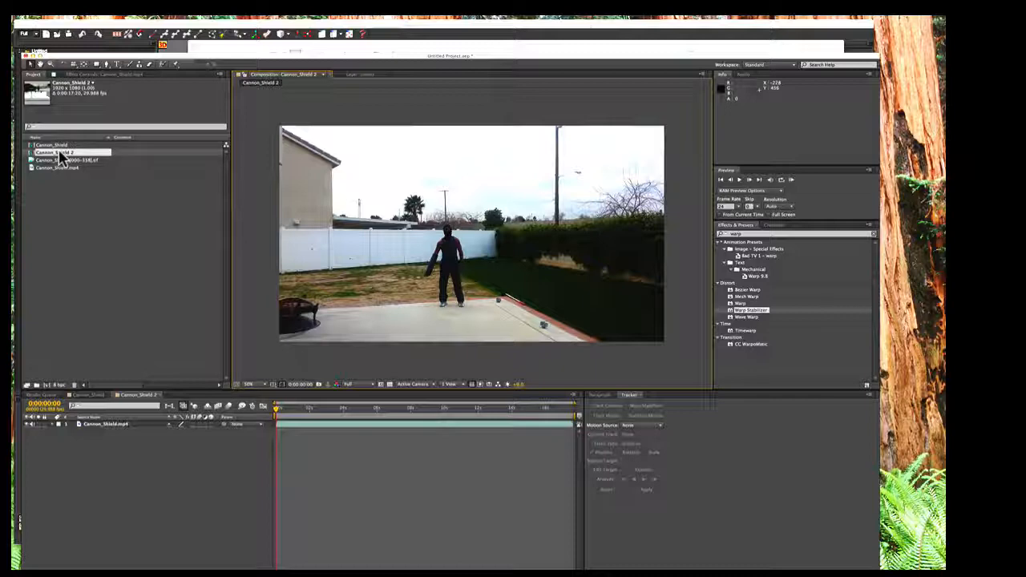
# Add the Cannon_Shield 2 composition to the render queue and unqueue the pending Cannon_Shield item.
pyautogui.moveTo(60, 158); pyautogui.dragTo(54, 404)
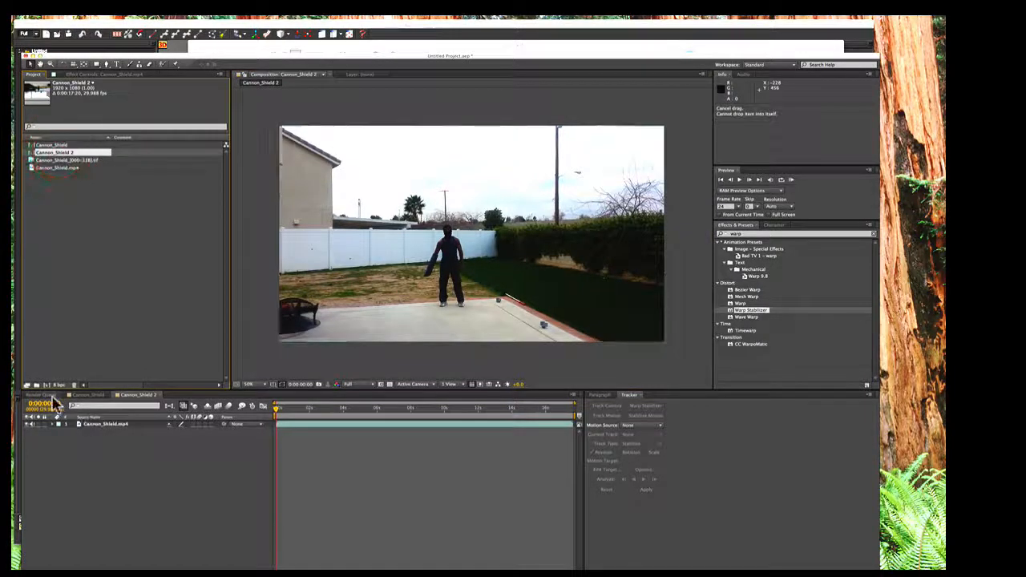
pyautogui.click(50, 395)
pyautogui.moveTo(54, 153); pyautogui.dragTo(160, 496)
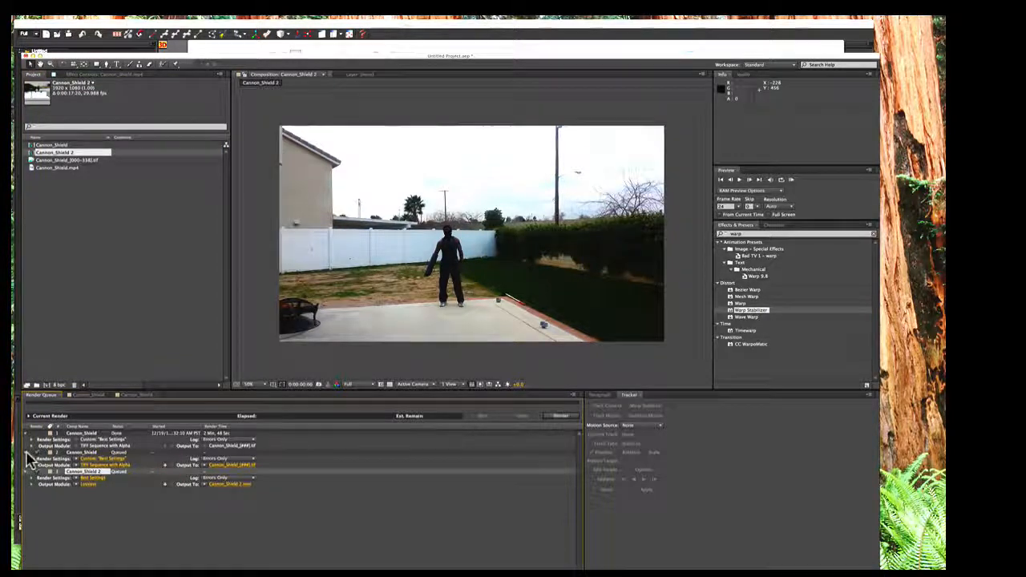
pyautogui.click(31, 452)
pyautogui.click(38, 452)
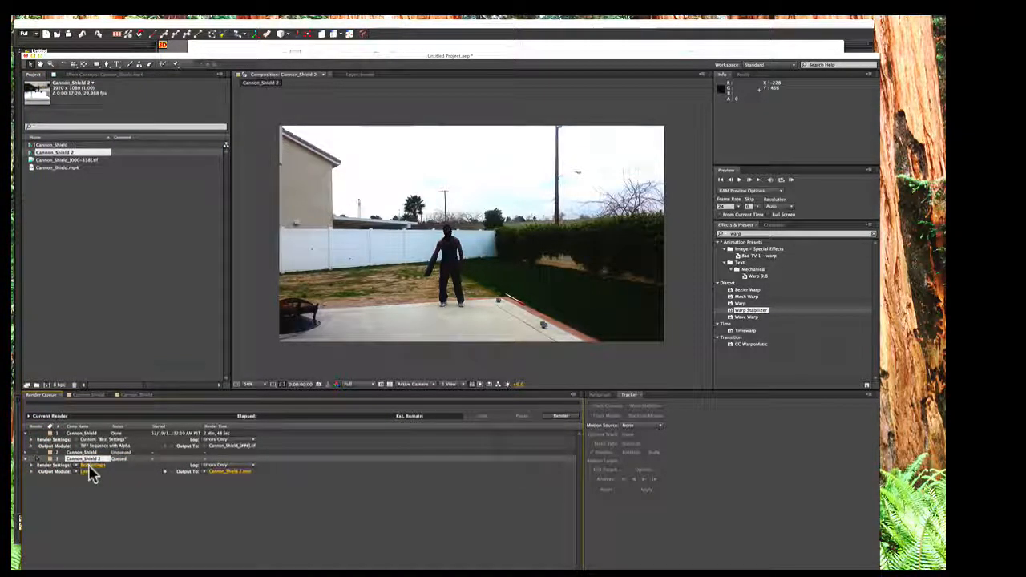
# Set the output module of the Cannon_Shield 2 render to TIFF Sequence with RGB channels.
pyautogui.click(86, 472)
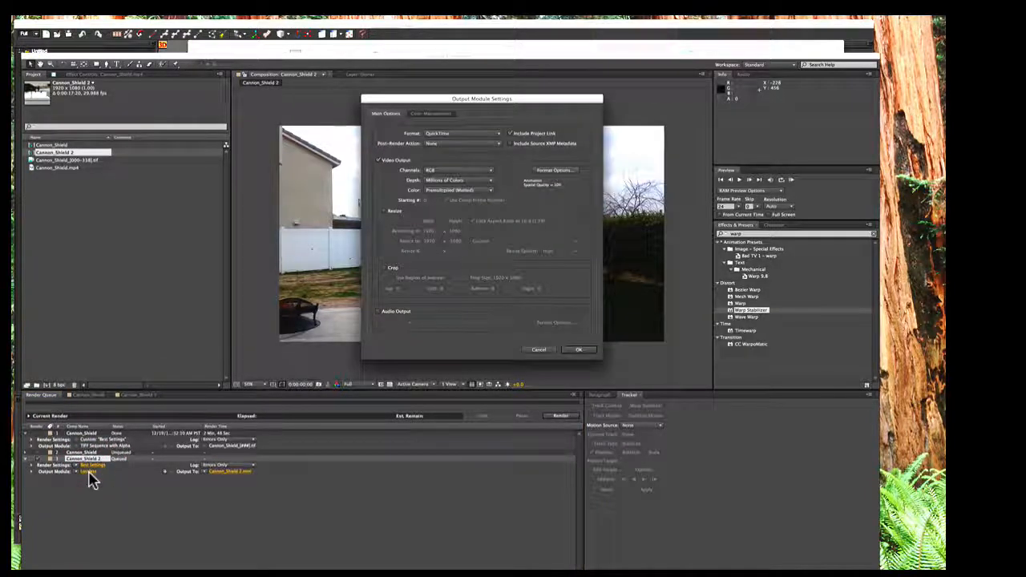
pyautogui.click(456, 135)
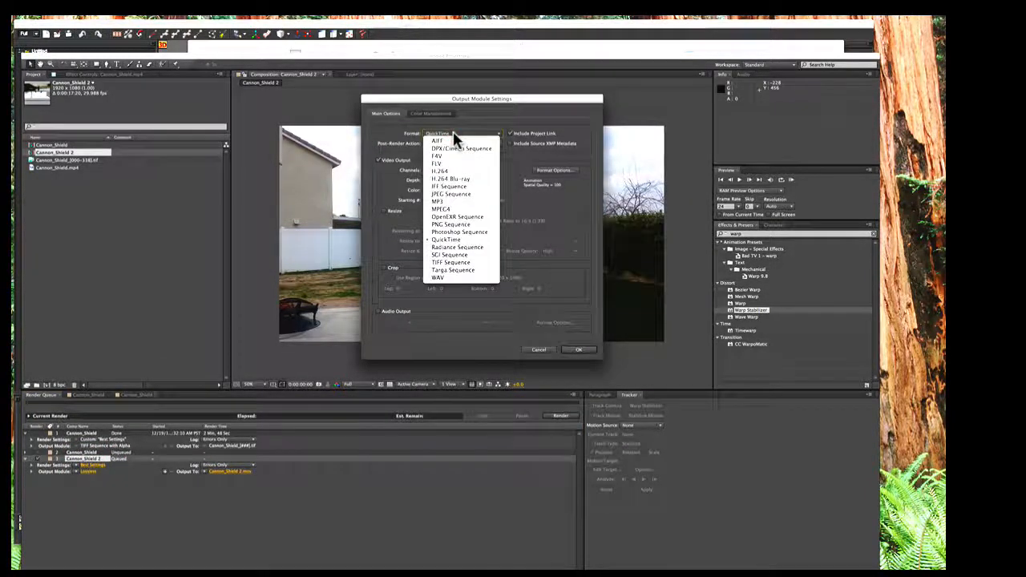
pyautogui.click(455, 263)
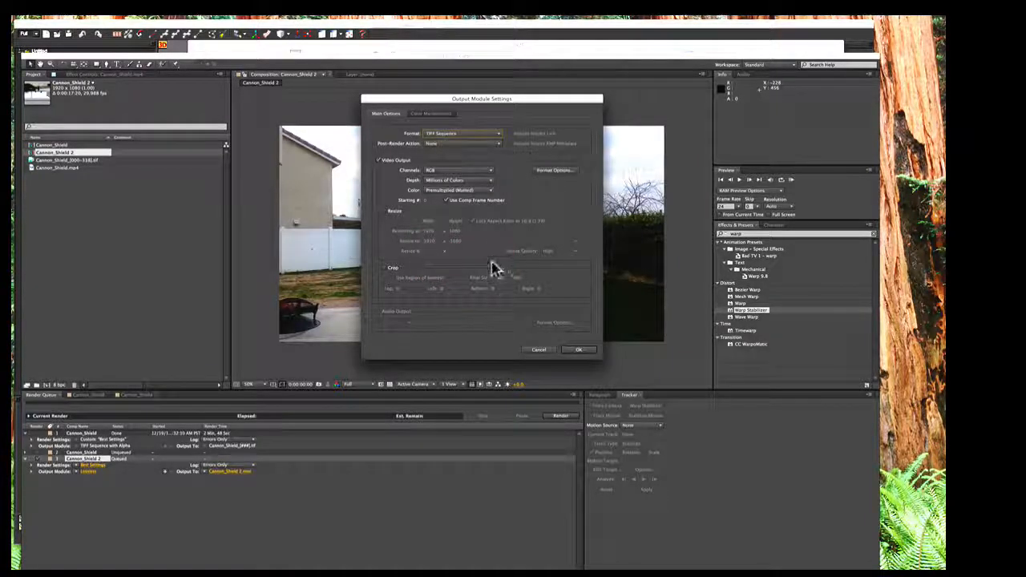
pyautogui.click(462, 171)
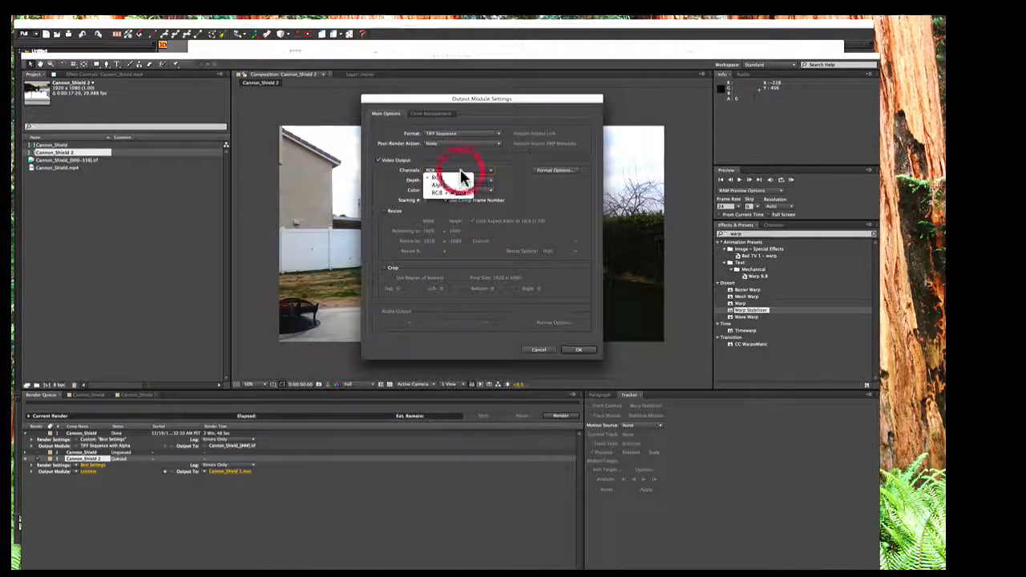
pyautogui.click(444, 177)
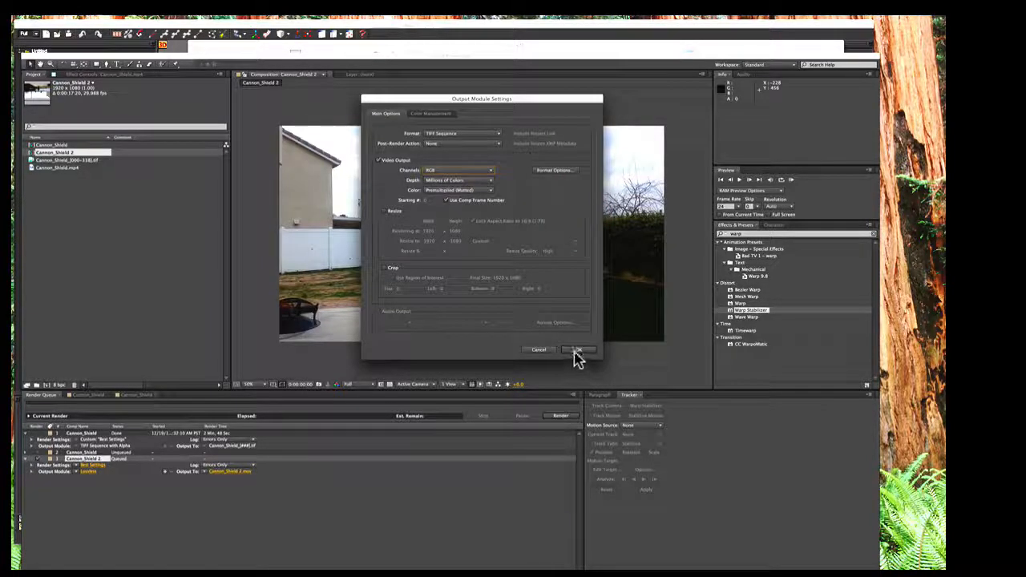
pyautogui.click(577, 351)
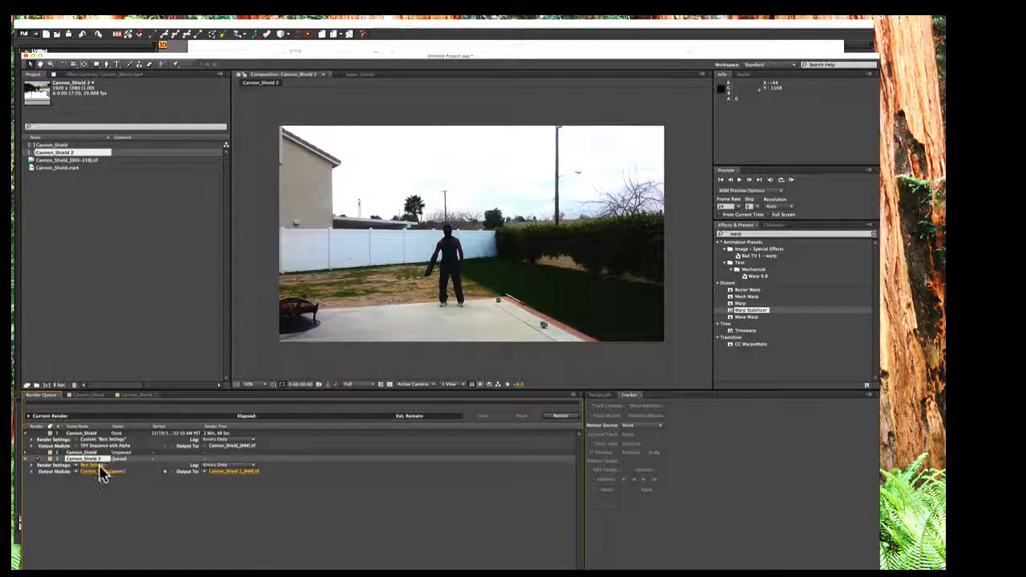
# Check the render settings and output destination of the Cannon_Shield 2 render without changing them.
pyautogui.click(92, 464)
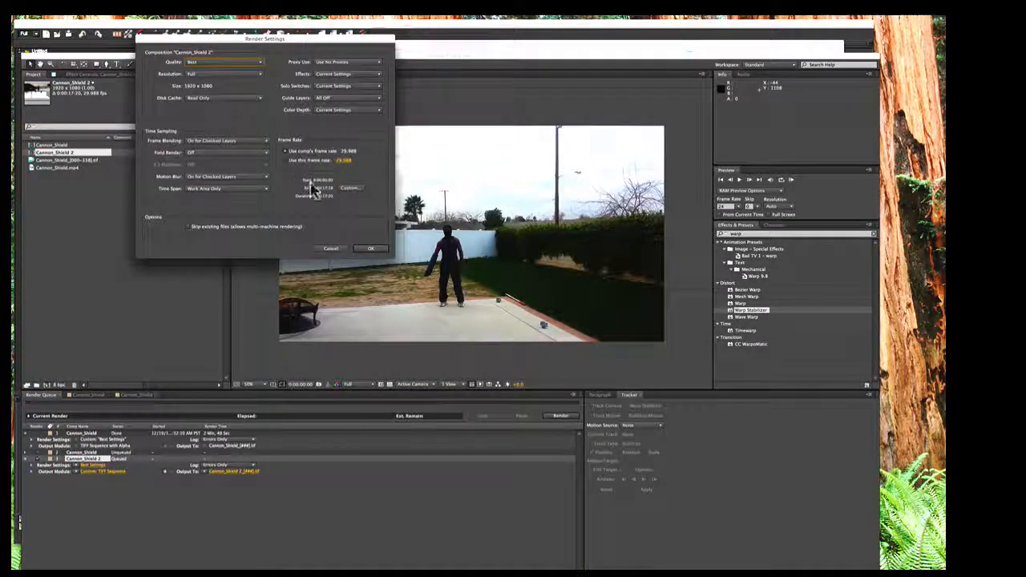
pyautogui.click(361, 248)
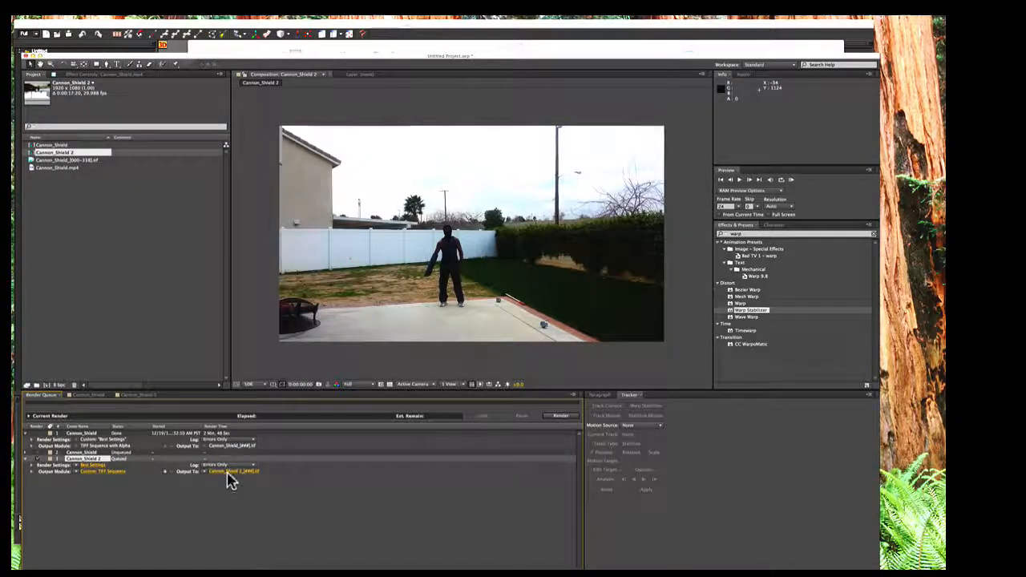
pyautogui.click(229, 472)
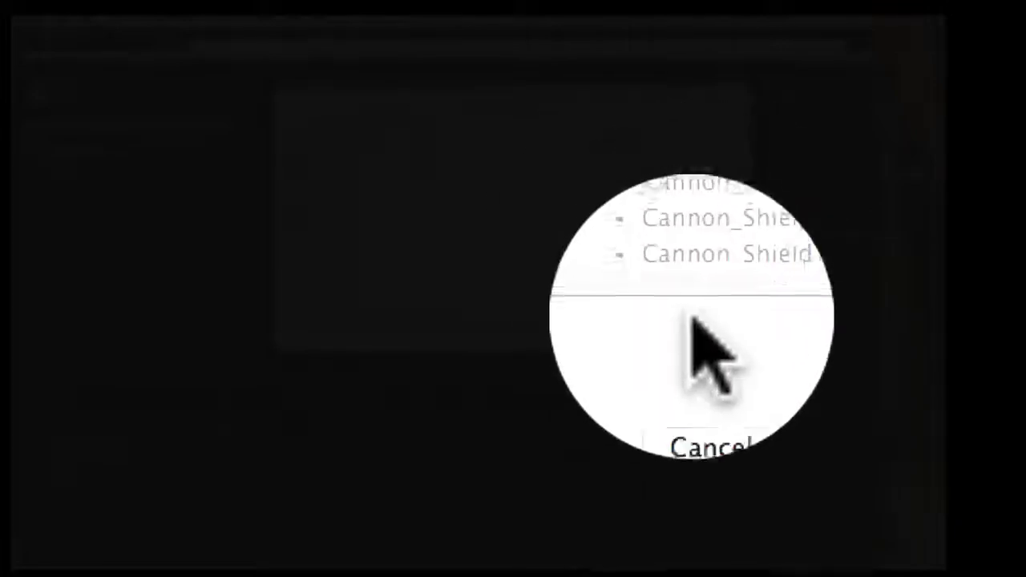
pyautogui.click(694, 343)
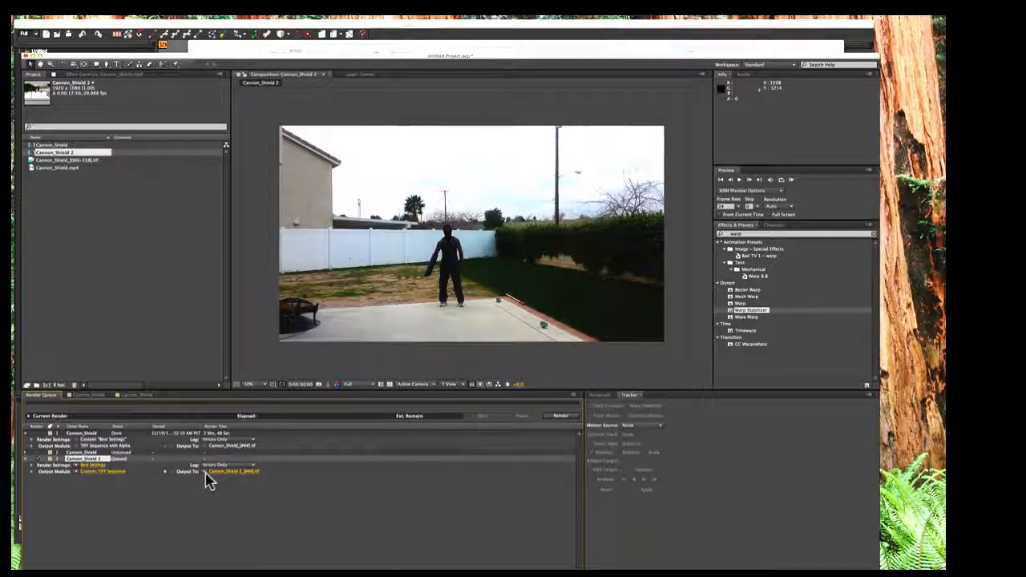
# Examine the [###] frame-number placeholder in the output file name of the Cannon_Shield 2 render, leaving the name as it is.
pyautogui.click(206, 473)
pyautogui.click(216, 473)
pyautogui.click(216, 472)
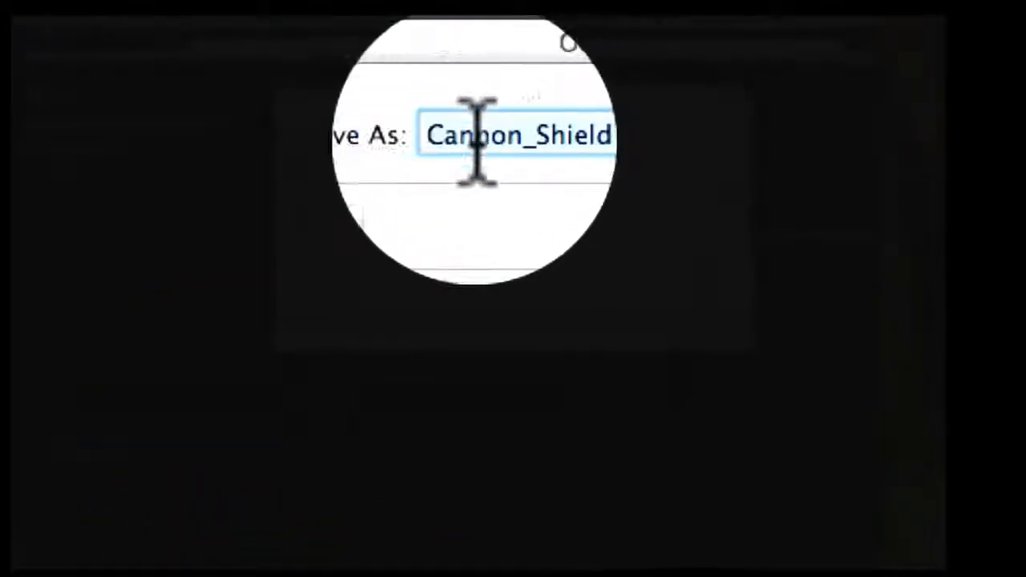
pyautogui.click(489, 144)
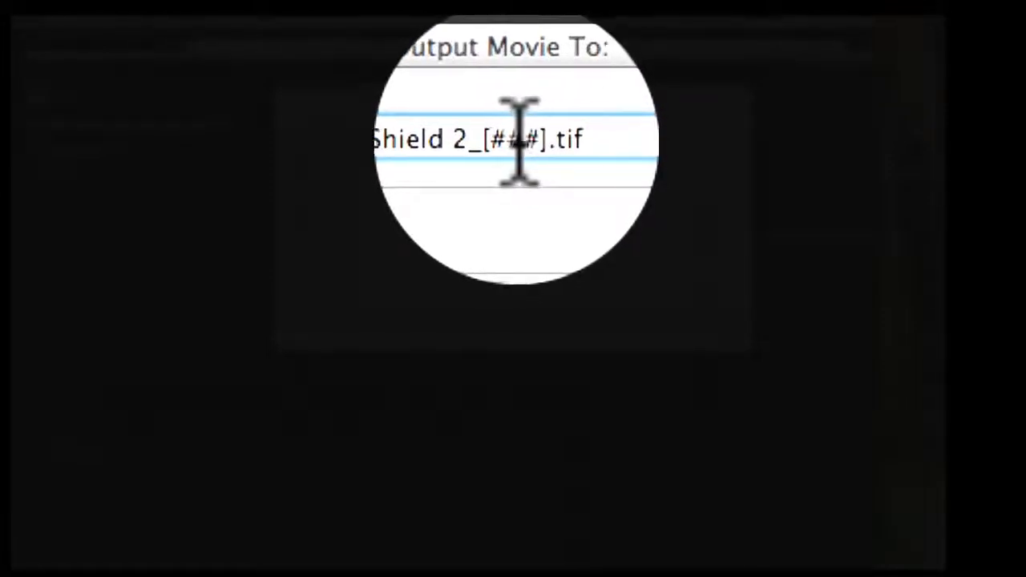
pyautogui.moveTo(510, 143); pyautogui.dragTo(524, 144)
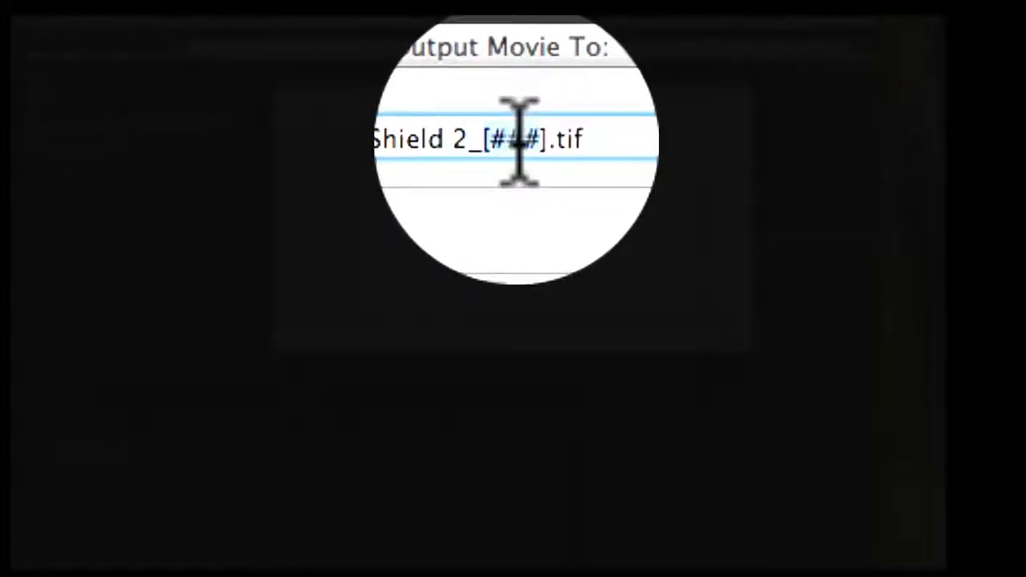
pyautogui.click(522, 142)
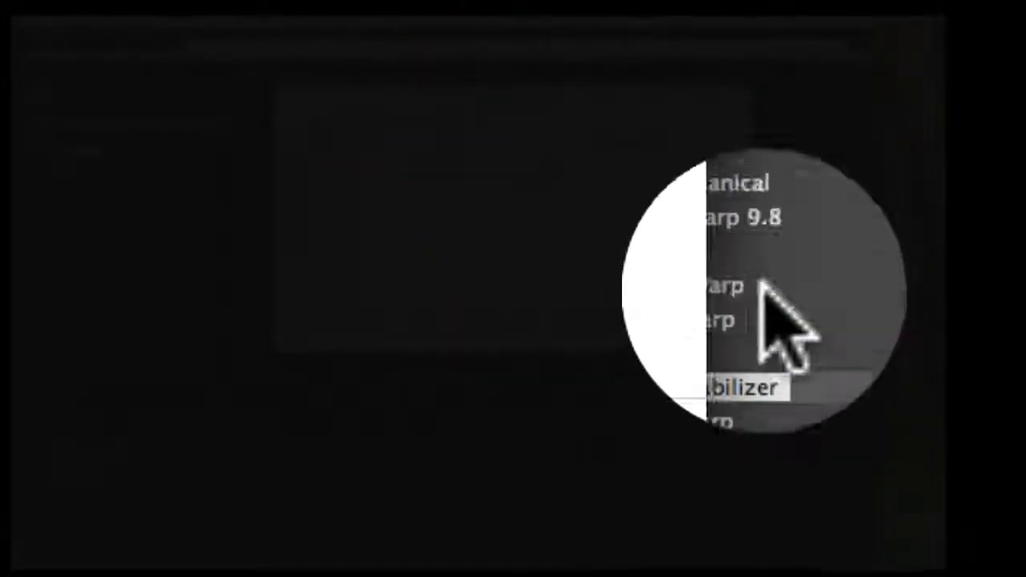
pyautogui.click(708, 343)
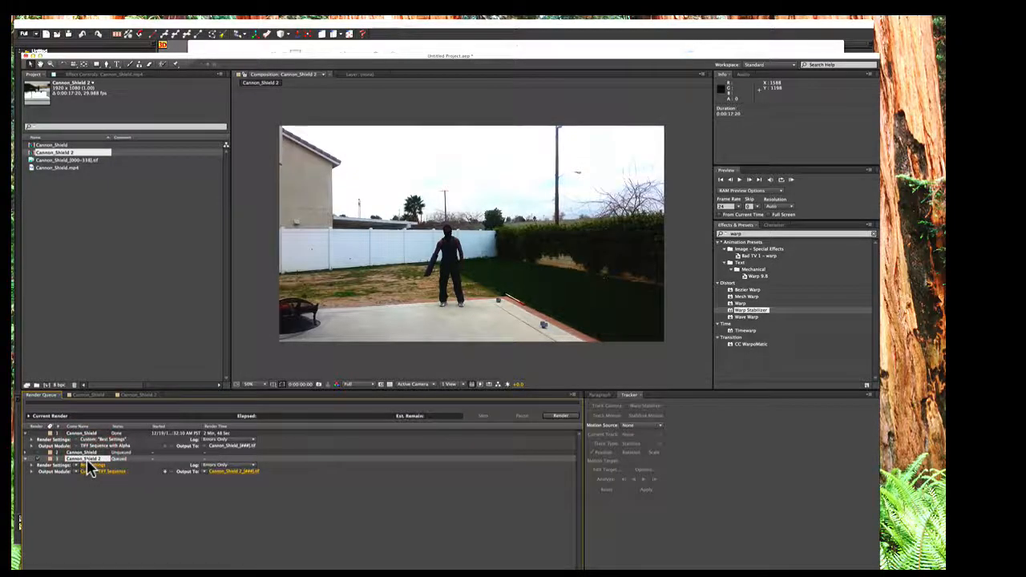
# Remove the Cannon_Shield 2 item from the render queue and switch to the Finder.
pyautogui.press('Delete')
pyautogui.press('super+Tab')
pyautogui.press('super+Tab')
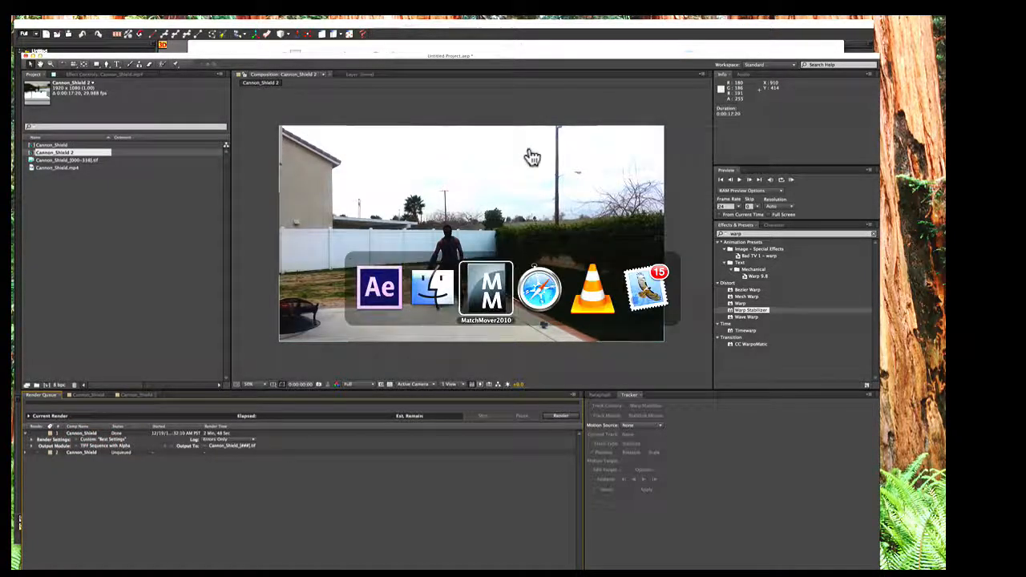
pyautogui.press('super+Tab')
pyautogui.press('super+Tab')
pyautogui.press('super+Tab')
pyautogui.press('super+Tab')
pyautogui.press('super+Tab')
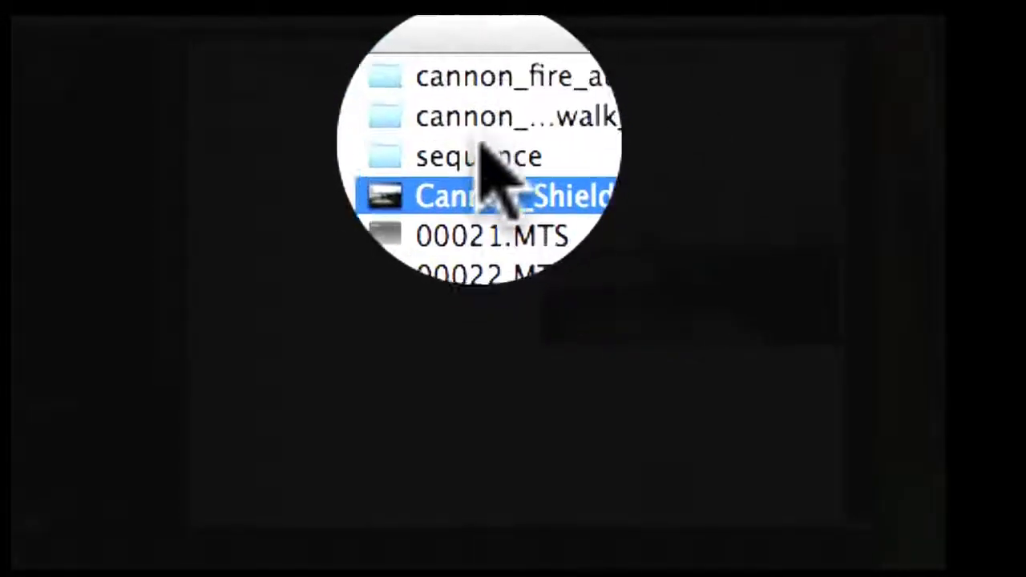
# Examine the numbered Cannon_Shield TIFF frames in the cannon_shield_seq_v2 folder inside the sequence folder, previewing several of them.
pyautogui.click(481, 146)
pyautogui.click(564, 144)
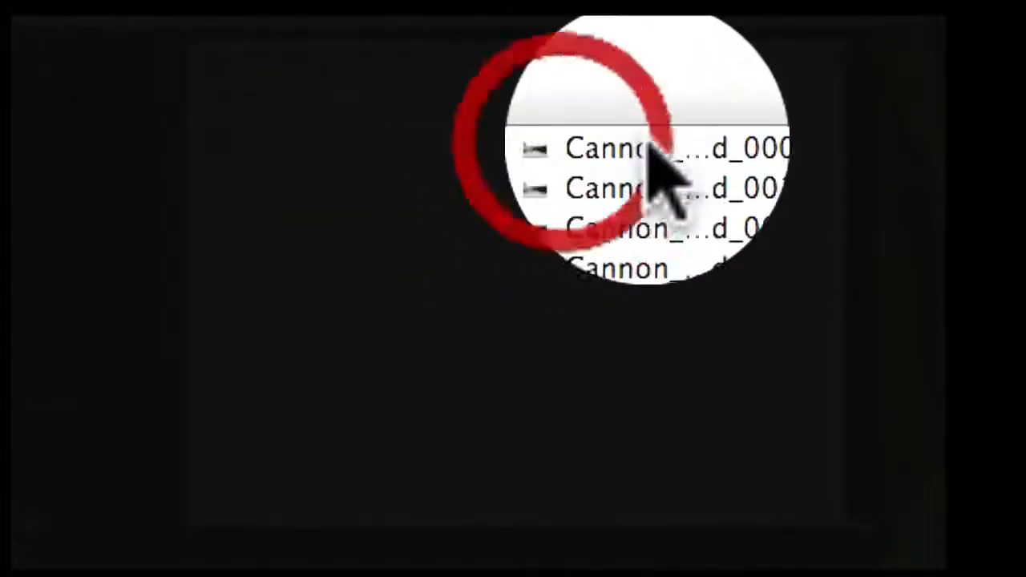
pyautogui.click(648, 136)
pyautogui.scroll(-20, 647, 140)
pyautogui.scroll(-20, 648, 168)
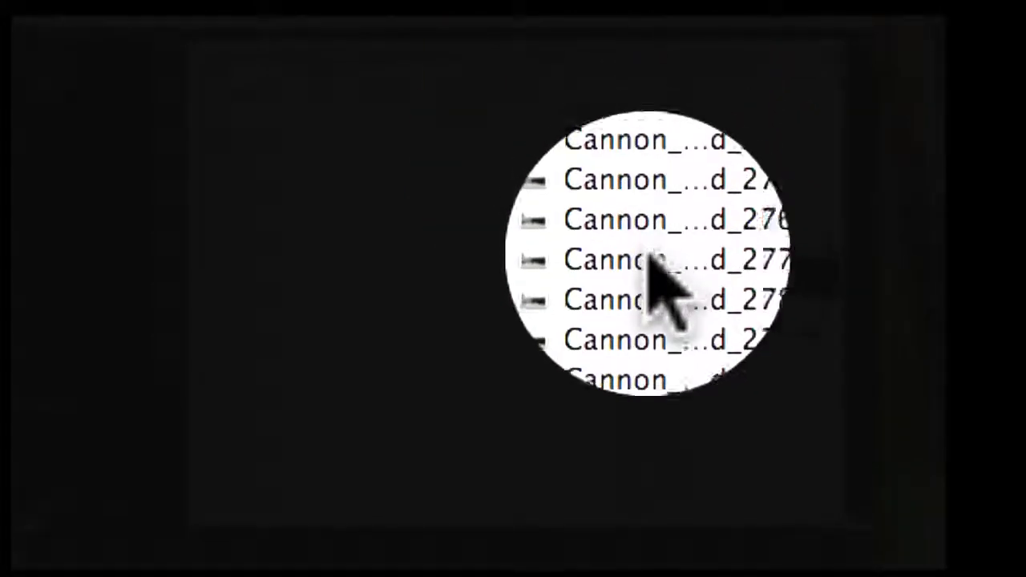
pyautogui.click(662, 425)
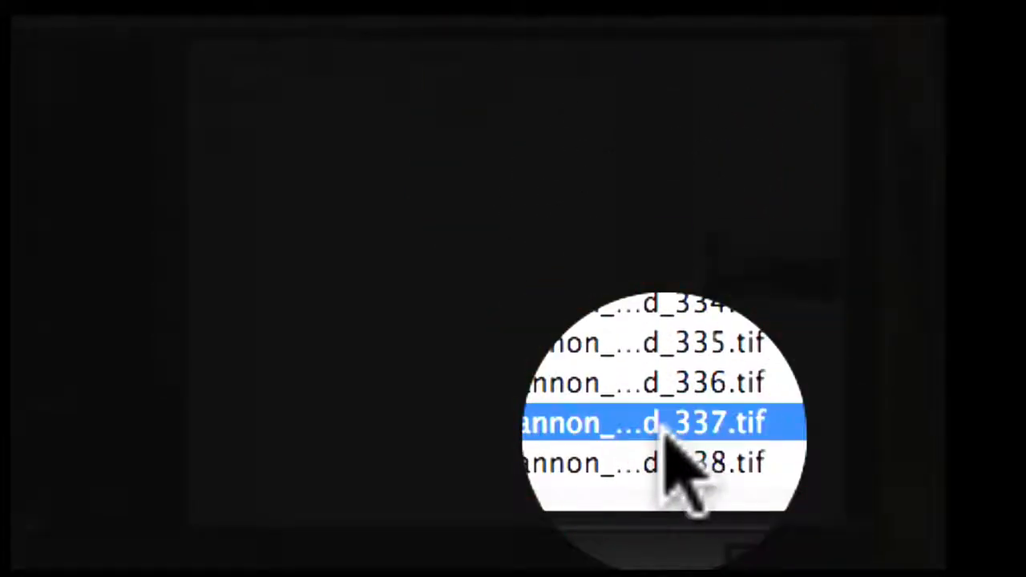
pyautogui.scroll(8, 660, 435)
pyautogui.click(662, 307)
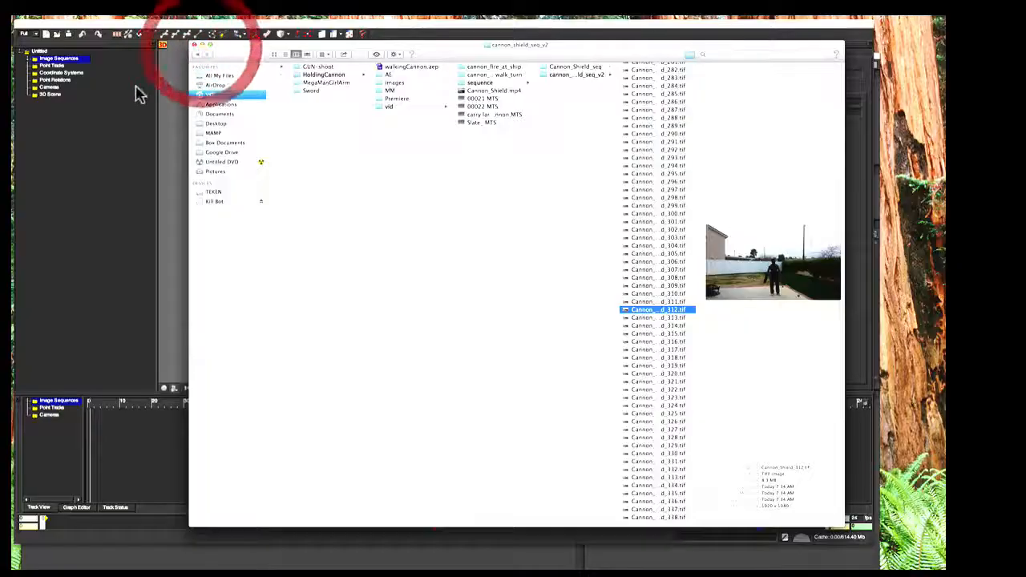
# Switch to MatchMover and reposition its window.
pyautogui.click(132, 89)
pyautogui.moveTo(60, 27); pyautogui.dragTo(52, 18)
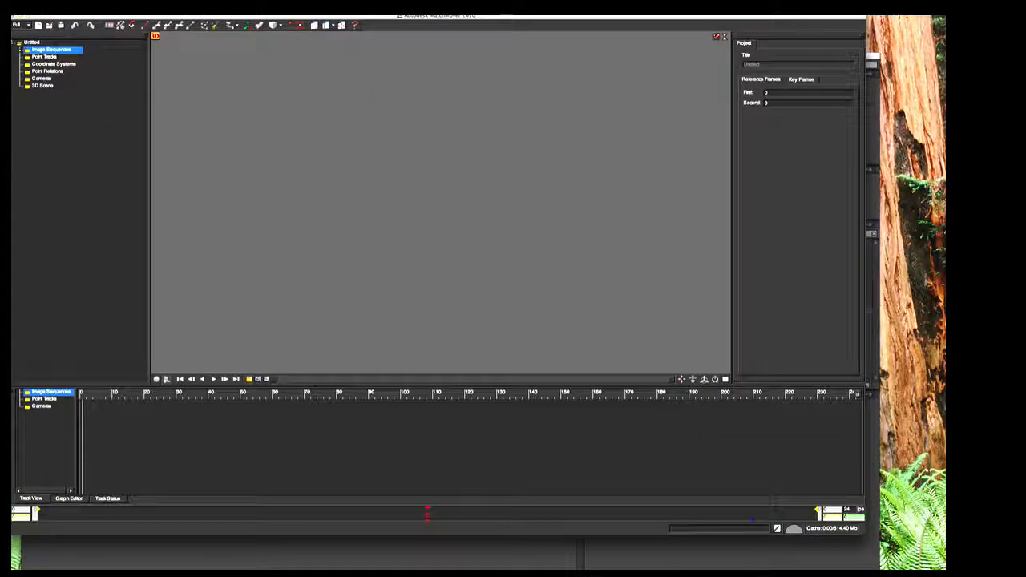
pyautogui.click(110, 27)
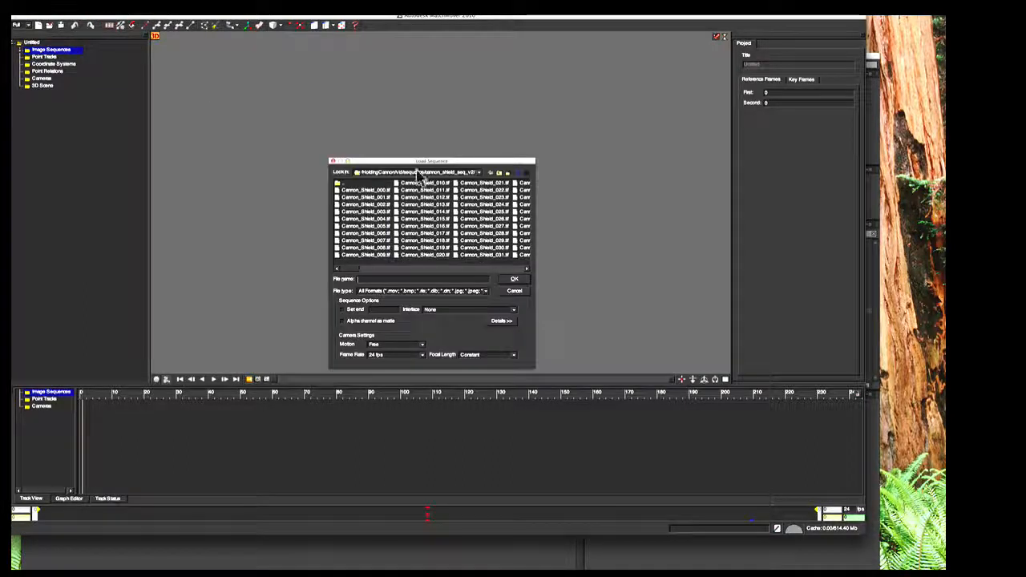
pyautogui.click(370, 191)
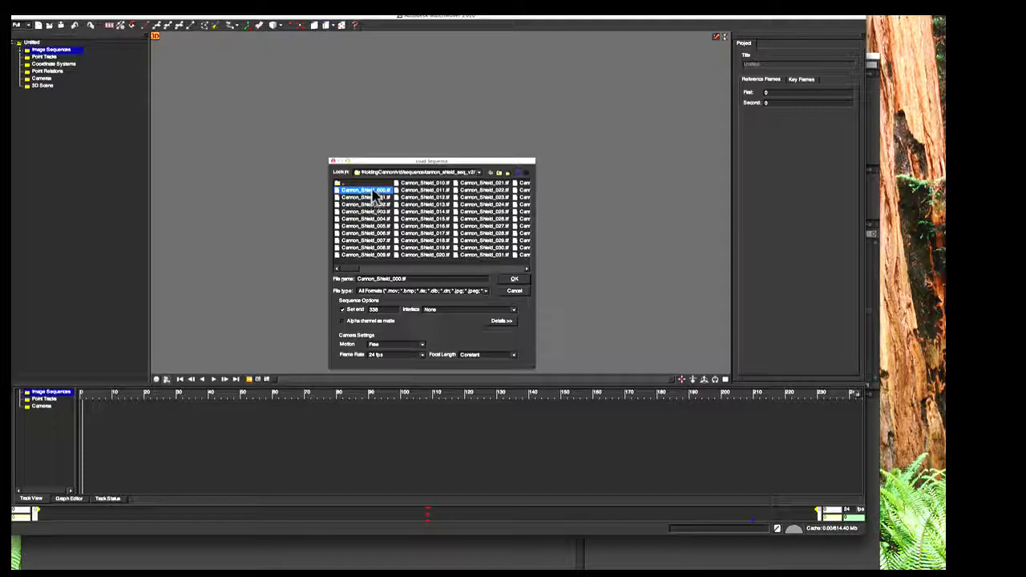
pyautogui.click(514, 291)
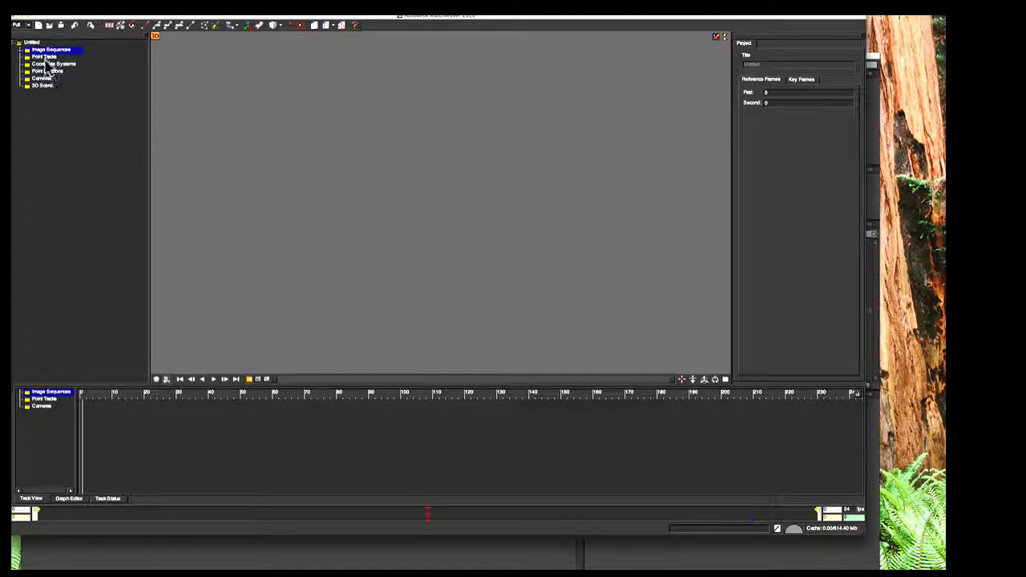
pyautogui.click(20, 50)
pyautogui.click(20, 50)
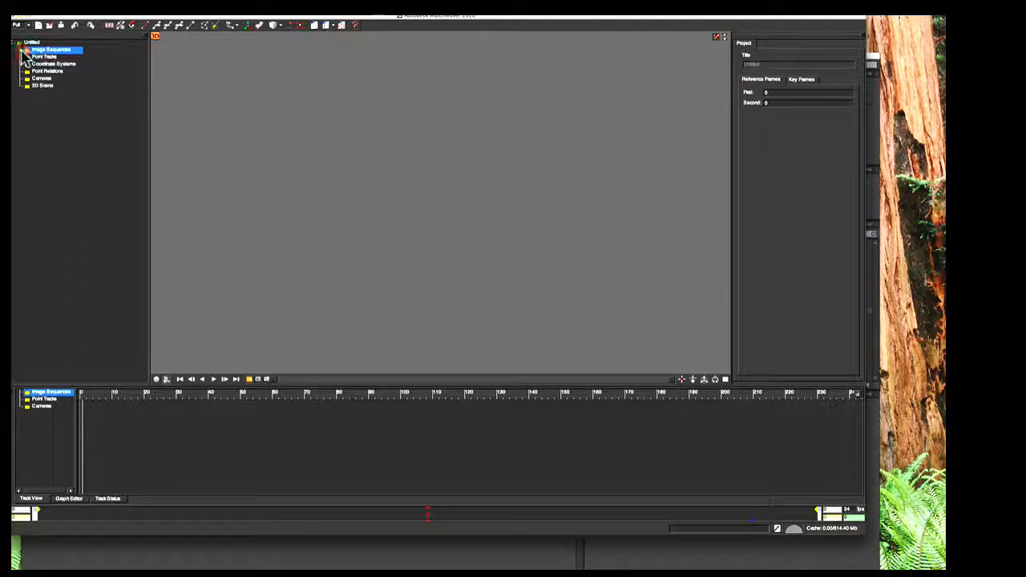
# Load the image sequence starting at Cannon_Shield_000.tif from the cannon_shield_seq_v2 folder.
pyautogui.click(110, 25)
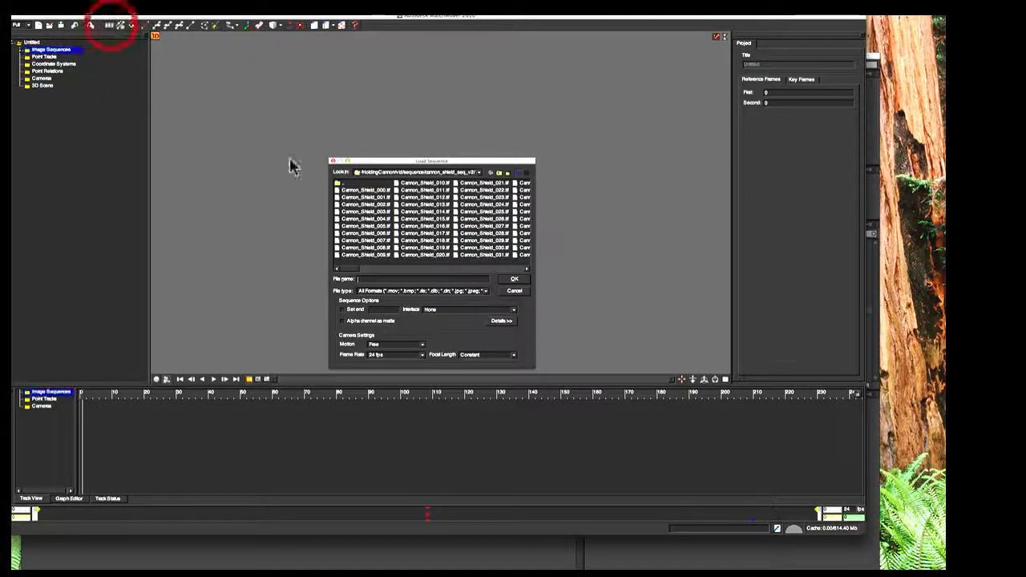
pyautogui.click(362, 190)
pyautogui.click(512, 281)
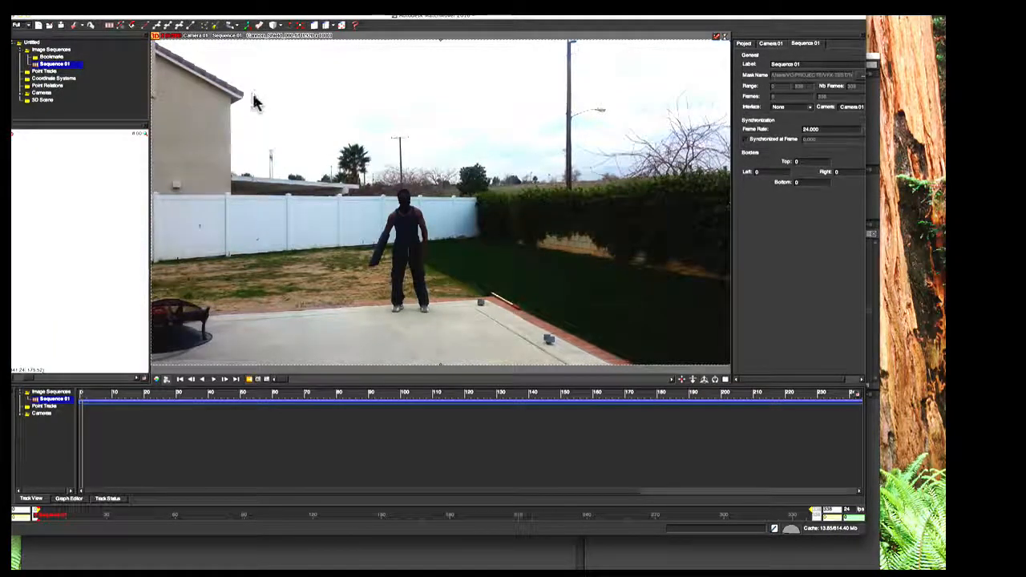
# Create a new point track on the first frame at the nearer box marker on the patio, beside the brick edge.
pyautogui.rightClick(545, 343)
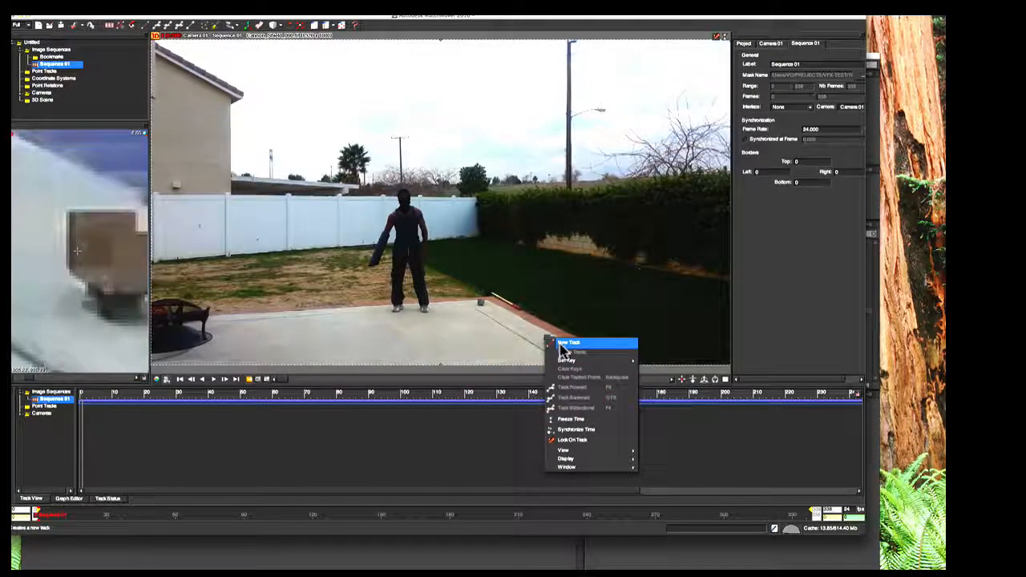
pyautogui.click(313, 13)
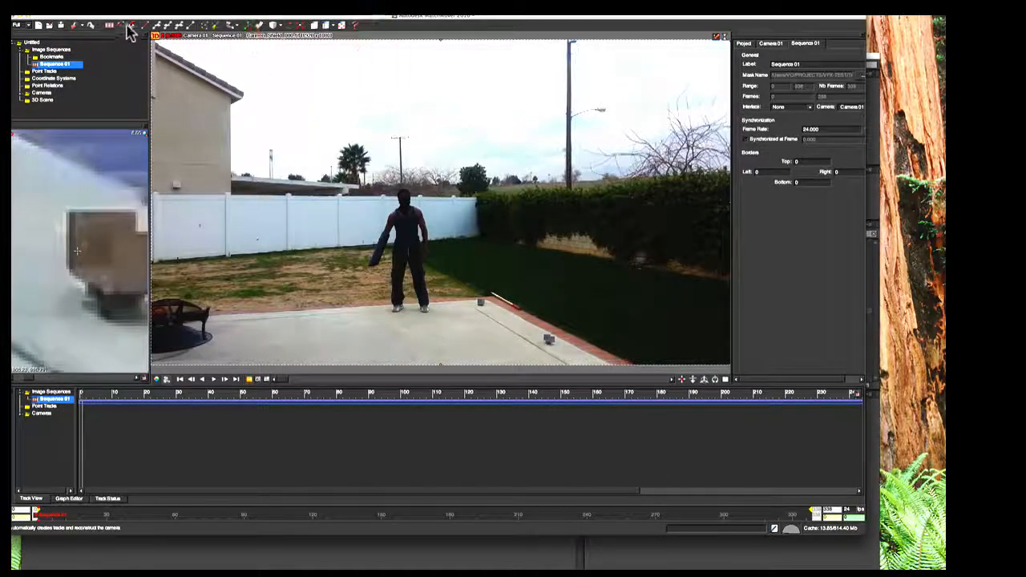
pyautogui.rightClick(545, 343)
pyautogui.click(568, 342)
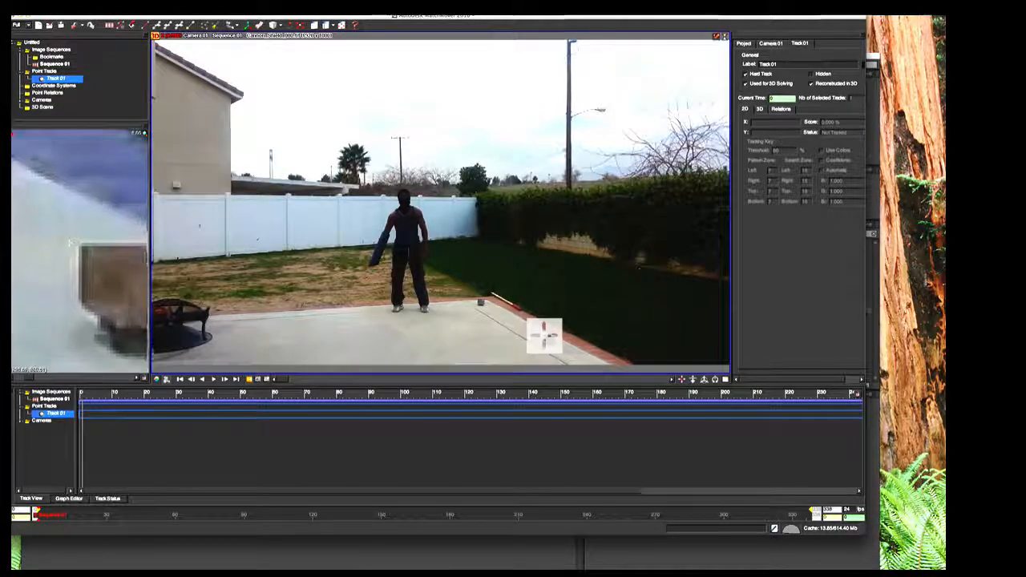
pyautogui.click(545, 335)
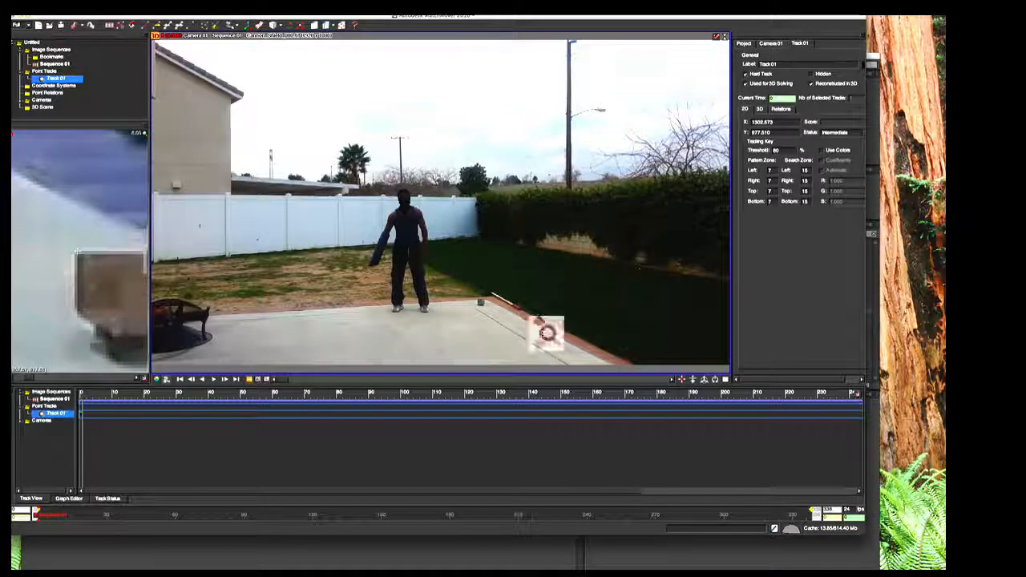
# Refine the point track onto the marker's upper-left corner, at about X 1303, Y 979, with a pattern zone of 6 on each side.
pyautogui.moveTo(546, 333); pyautogui.dragTo(556, 374, button='right')
pyautogui.moveTo(558, 311); pyautogui.dragTo(561, 366, button='right')
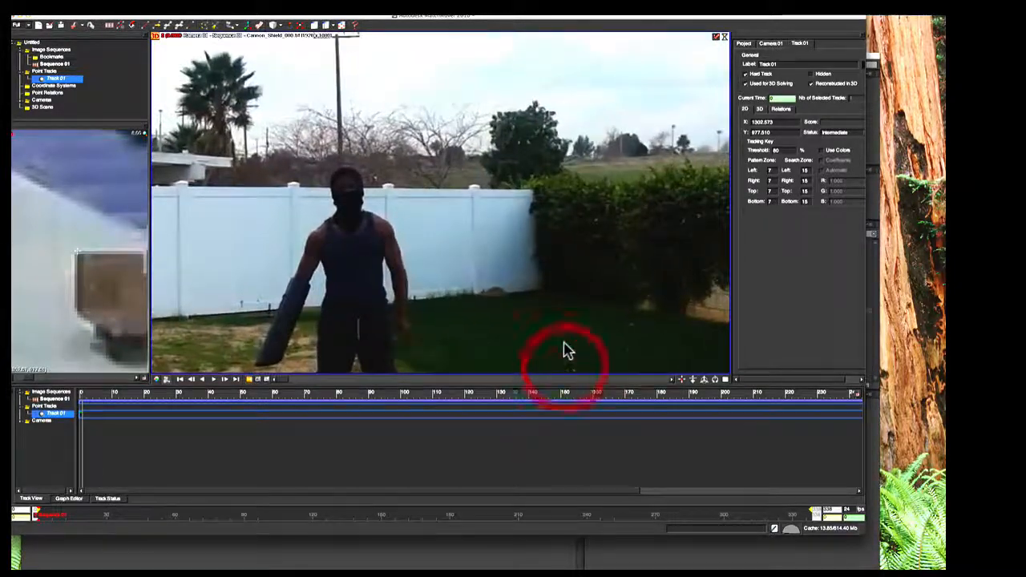
pyautogui.moveTo(564, 347); pyautogui.dragTo(490, 128, button='middle')
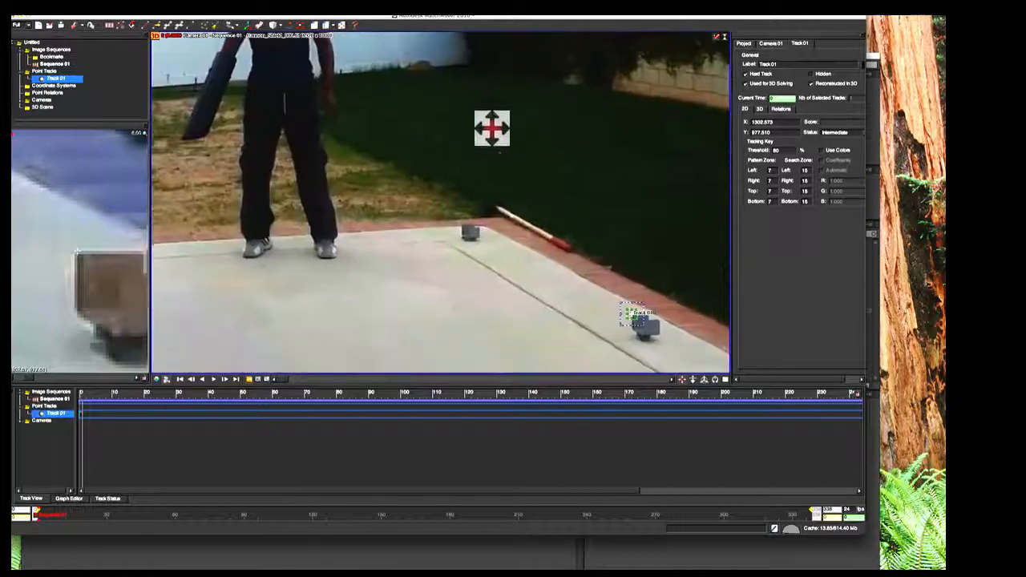
pyautogui.moveTo(545, 266); pyautogui.dragTo(435, 187, button='middle')
pyautogui.moveTo(522, 217); pyautogui.dragTo(476, 222, button='middle')
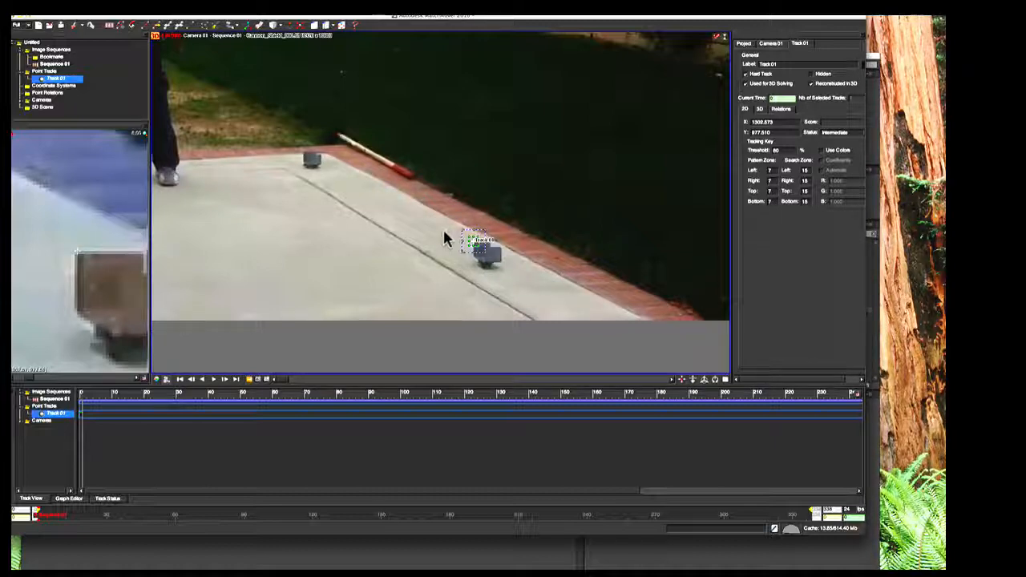
pyautogui.moveTo(444, 231); pyautogui.dragTo(454, 253, button='middle')
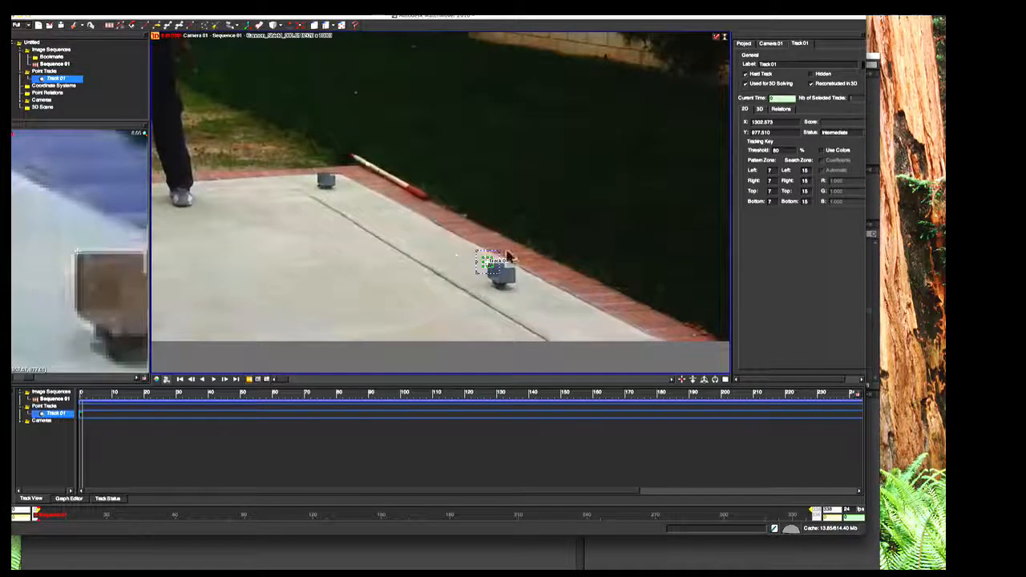
pyautogui.scroll(3, 503, 256)
pyautogui.moveTo(491, 233); pyautogui.dragTo(481, 213)
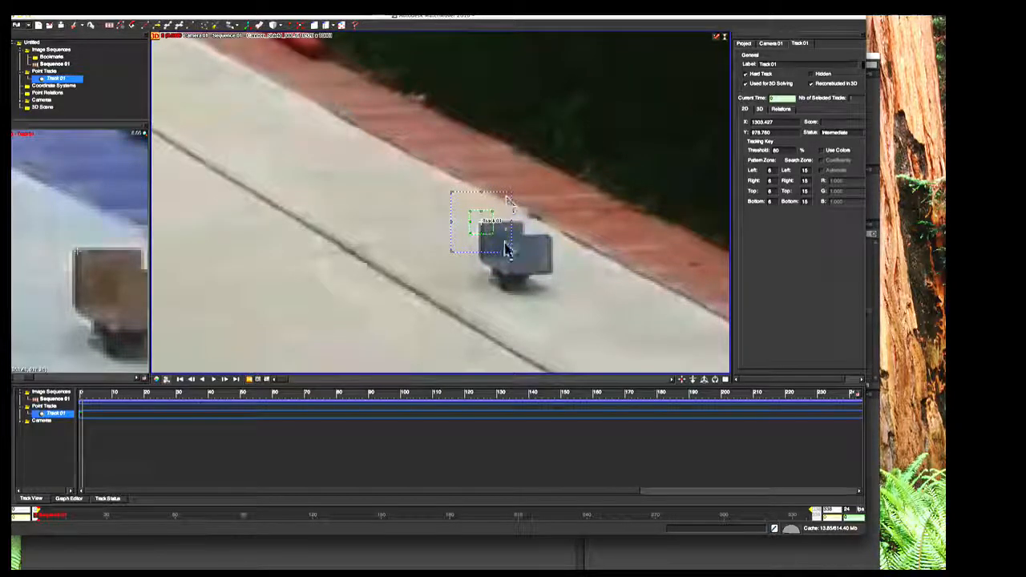
# Resize the track's search zone to 12 on each side and track the point forward through the sequence.
pyautogui.moveTo(511, 251); pyautogui.dragTo(647, 364)
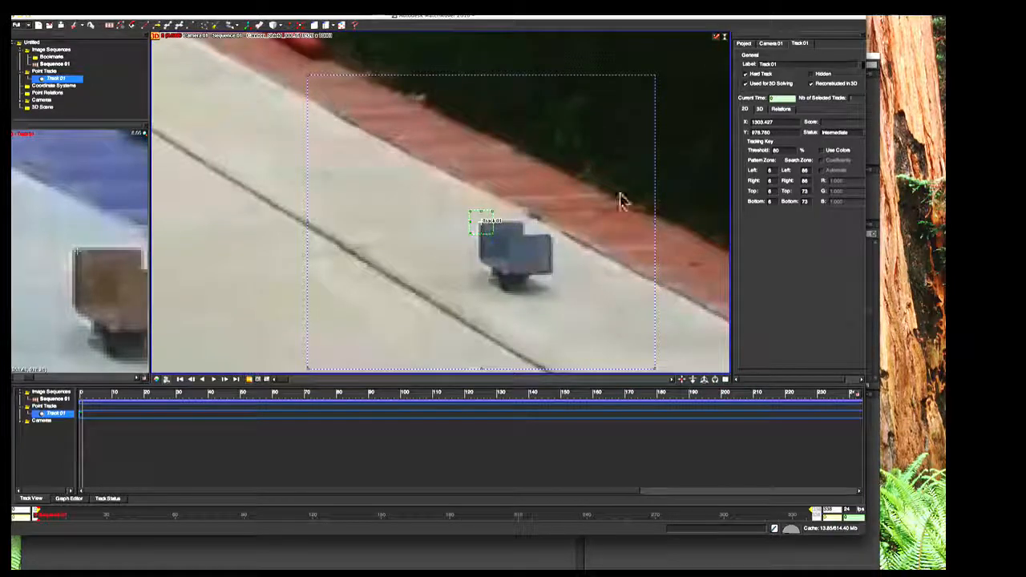
pyautogui.moveTo(654, 74); pyautogui.dragTo(504, 195)
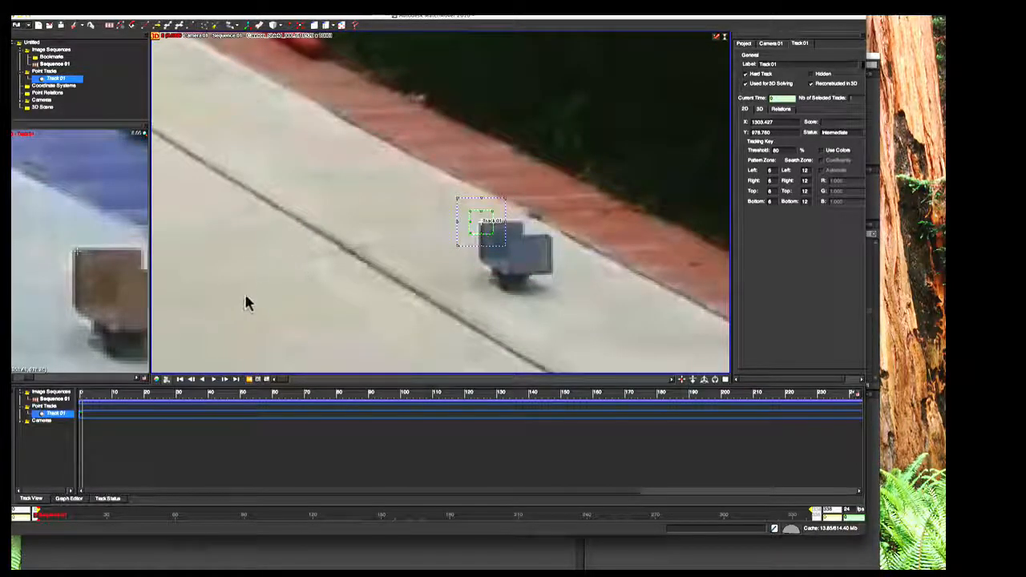
pyautogui.rightClick(483, 226)
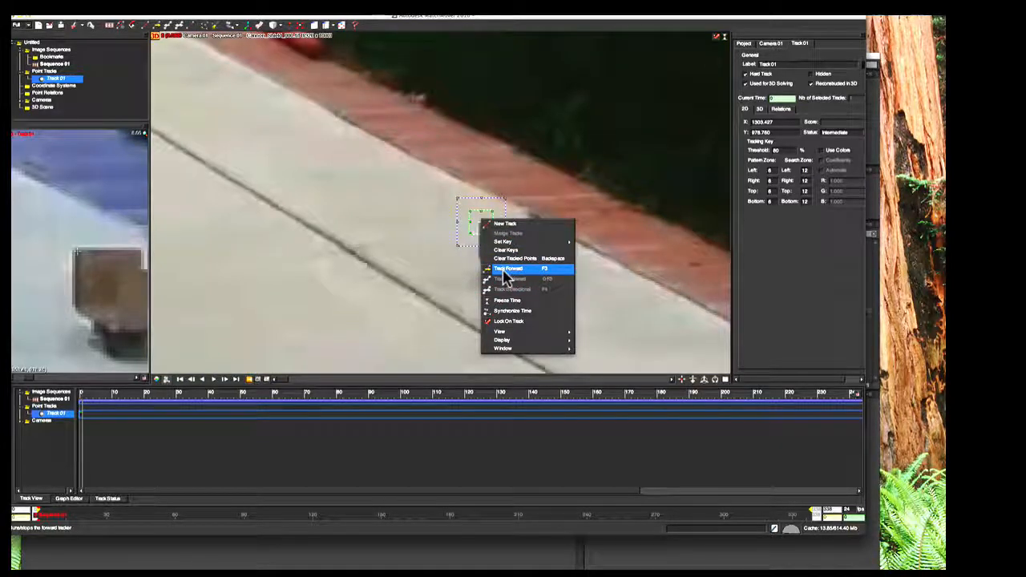
pyautogui.click(476, 222)
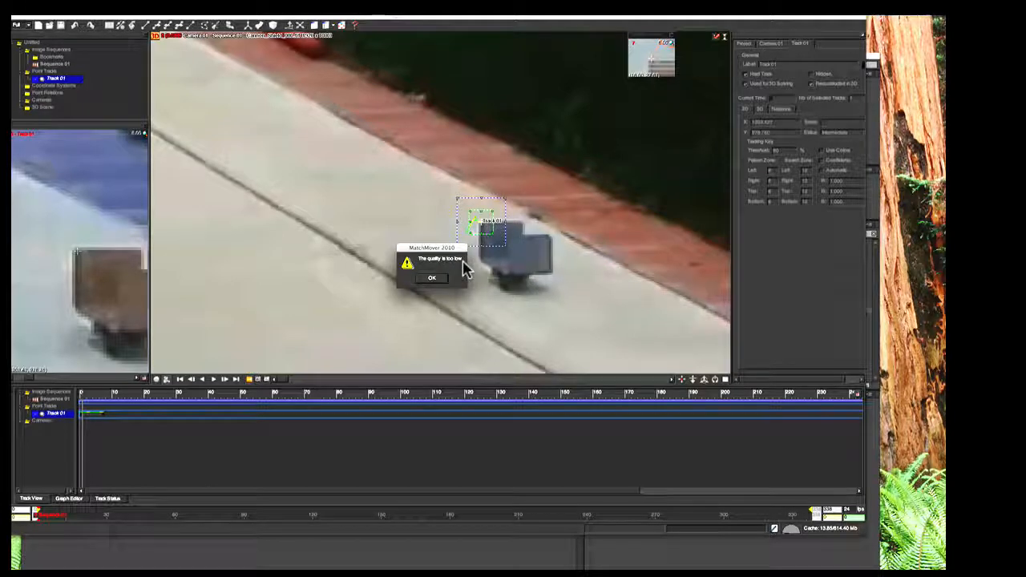
# Close the tracking quality warning and step the point track forward two frames to check how it follows the marker.
pyautogui.click(438, 279)
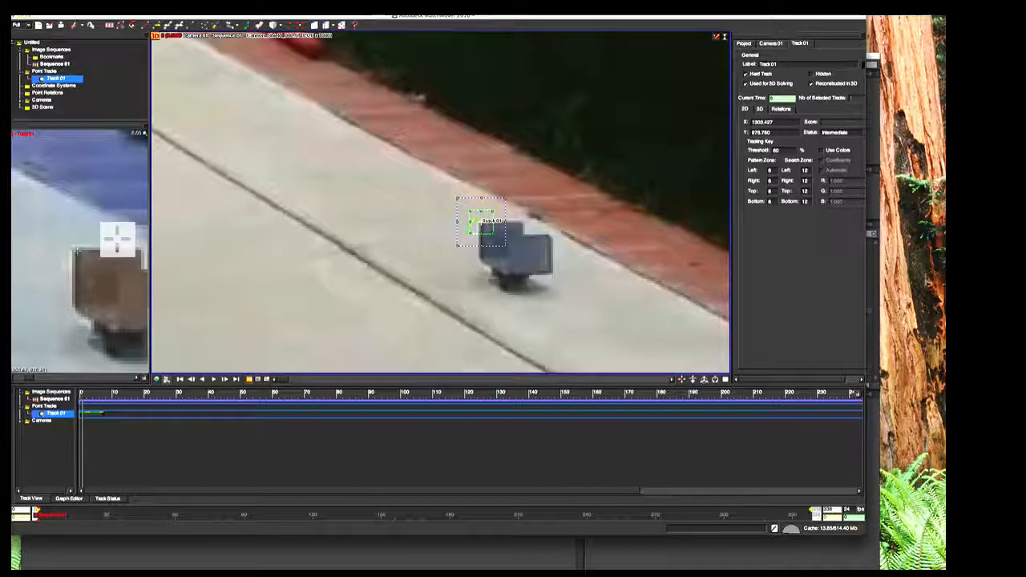
pyautogui.press('Right')
pyautogui.press('Right')
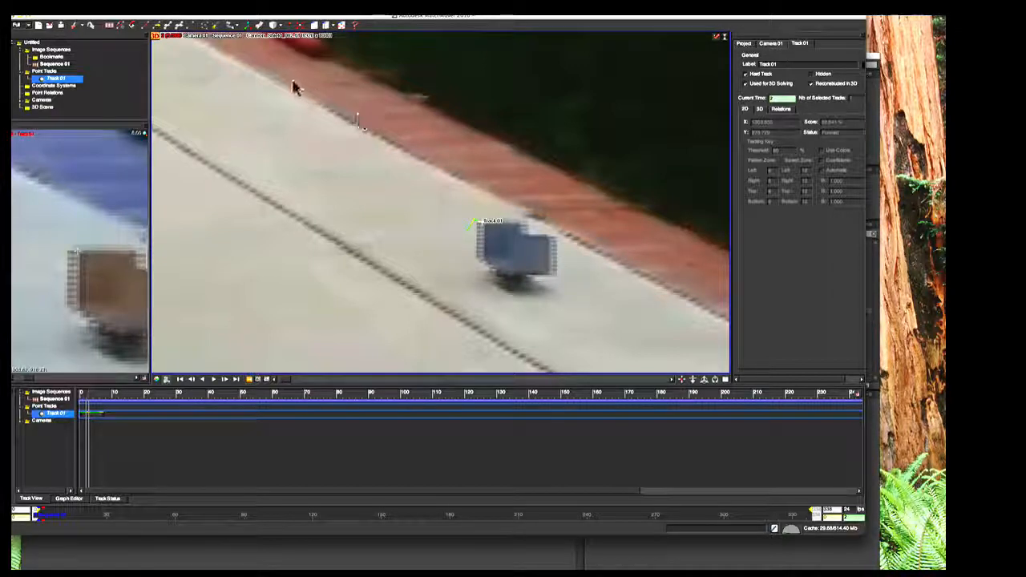
# Switch to After Effects and delete the Cannon_Shield 2 composition and the Cannon_Shield.mp4 footage from the project.
pyautogui.moveTo(240, 18); pyautogui.dragTo(581, 29)
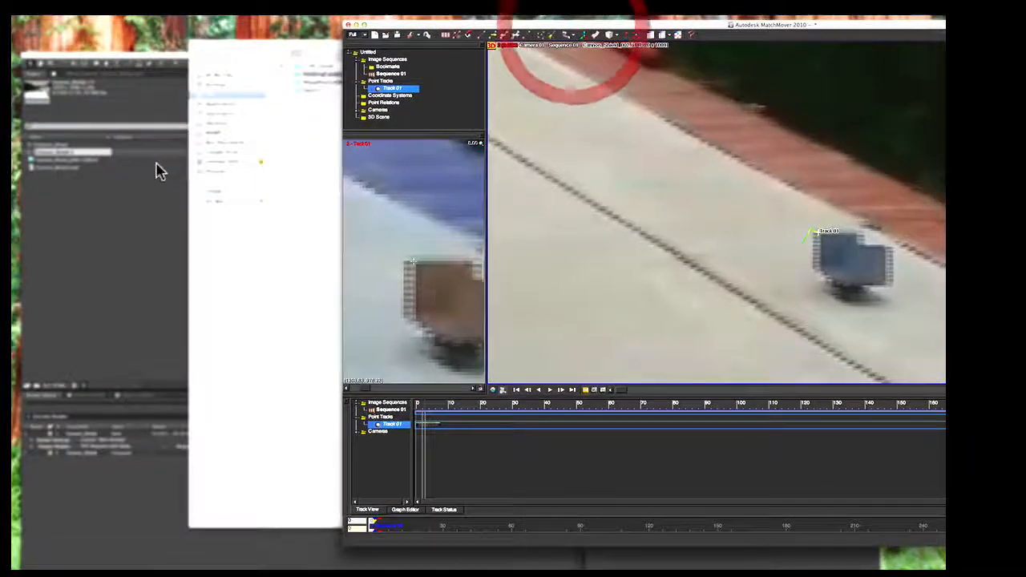
pyautogui.click(137, 236)
pyautogui.moveTo(210, 55); pyautogui.dragTo(196, 12)
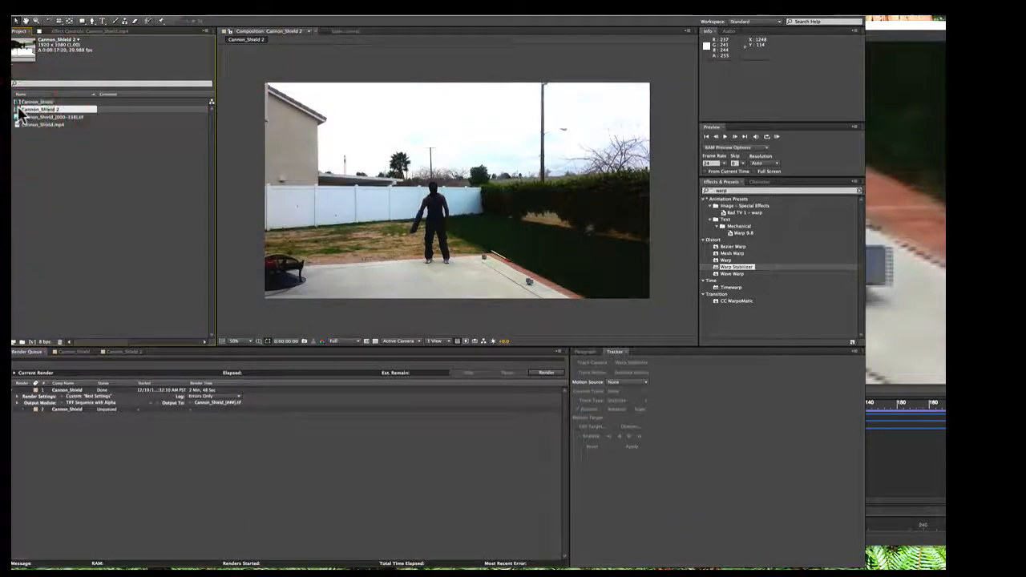
pyautogui.press('Delete')
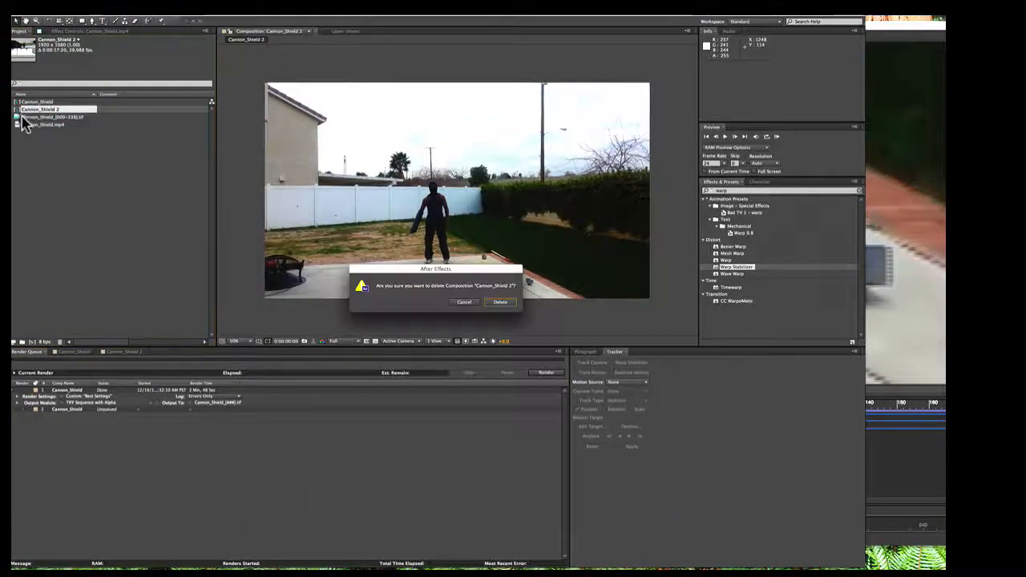
pyautogui.click(497, 305)
pyautogui.click(50, 120)
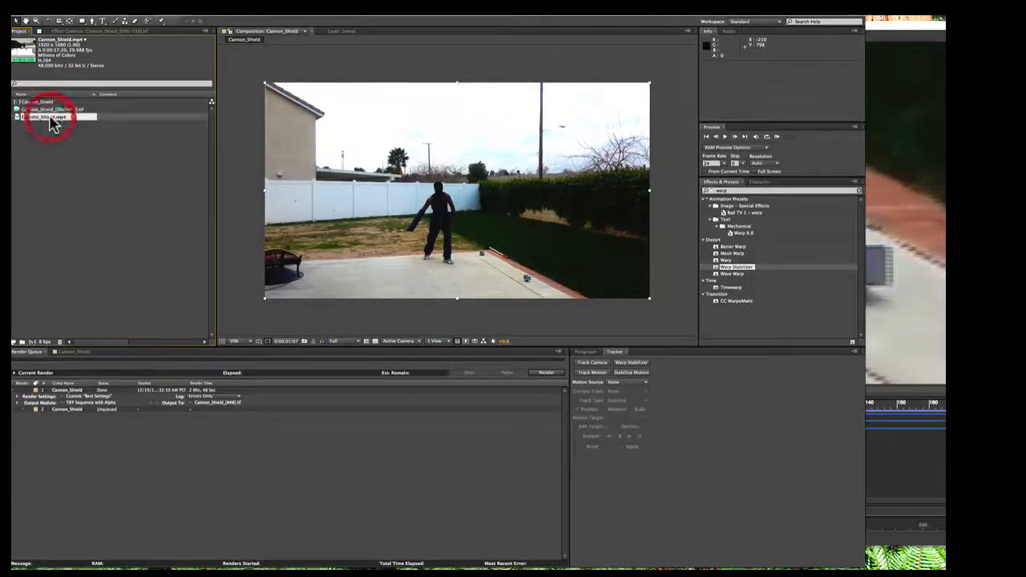
pyautogui.press('Delete')
# Open the Cannon_Shield composition and show the effect settings of its Cannon_Shield_[000-338].tif layer.
pyautogui.click(40, 103)
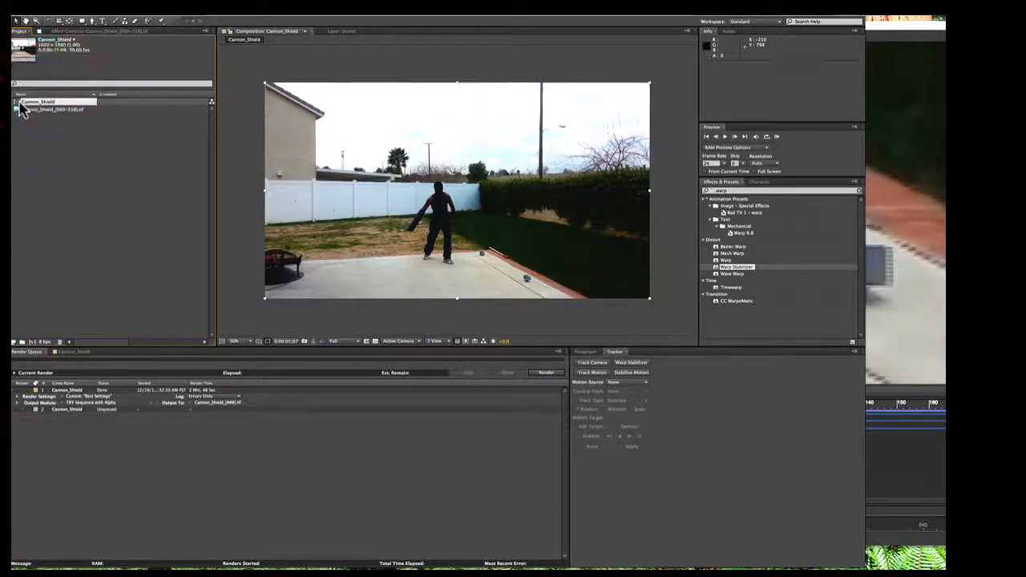
pyautogui.doubleClick(23, 104)
pyautogui.click(130, 206)
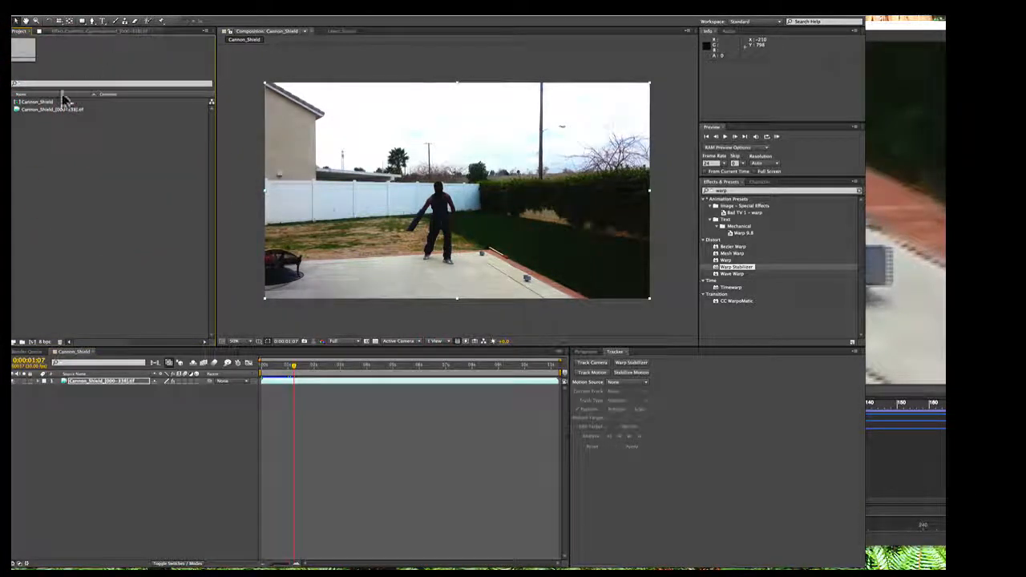
pyautogui.click(306, 381)
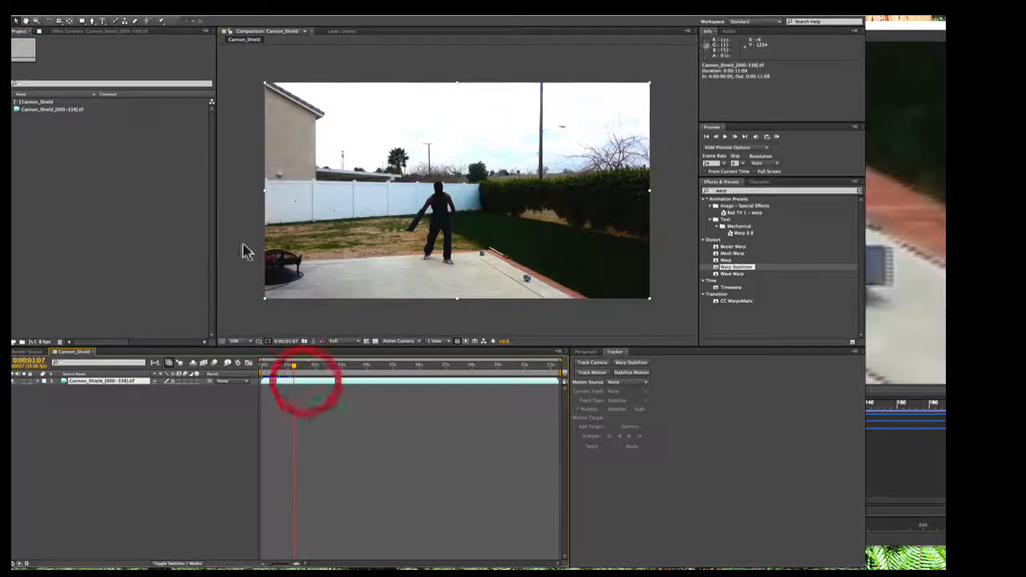
pyautogui.click(120, 31)
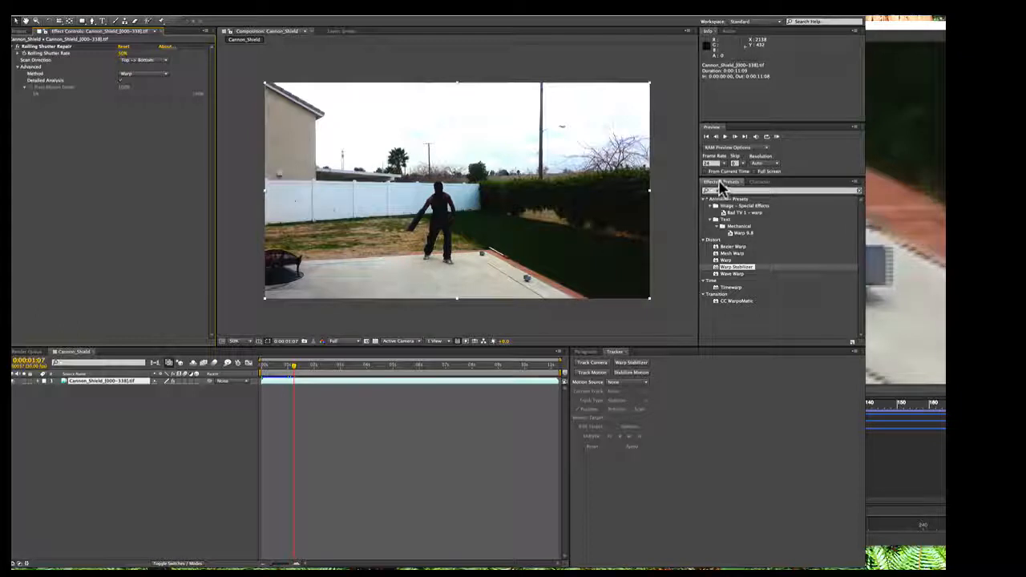
# Search the effects for "rol" and locate Rolling Shutter Repair among the Distort effects.
pyautogui.click(739, 192)
pyautogui.write('roll')
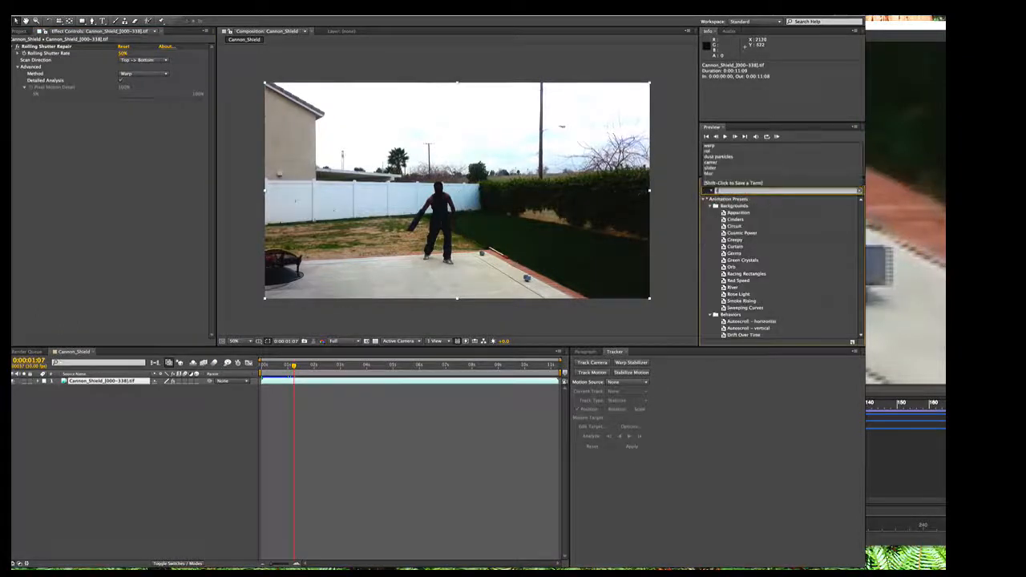
pyautogui.write('ing')
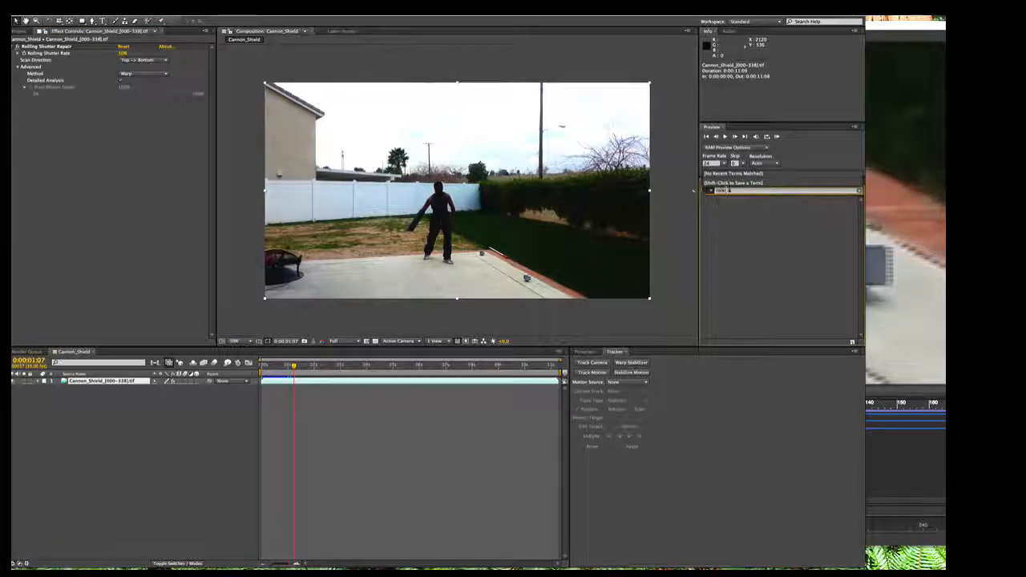
pyautogui.press('BackSpace')
pyautogui.press('BackSpace')
pyautogui.write('l')
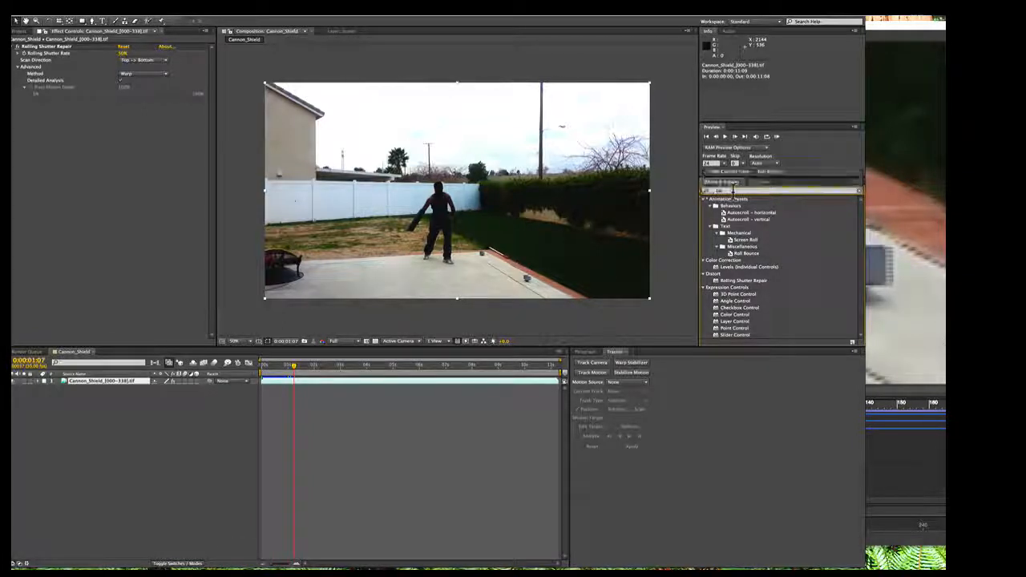
pyautogui.click(742, 282)
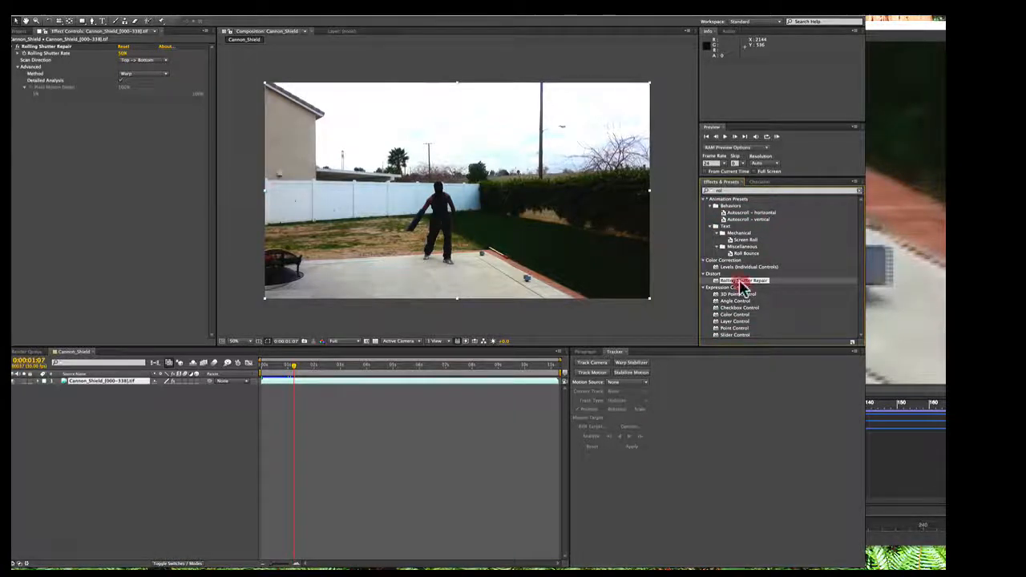
pyautogui.moveTo(743, 287)
pyautogui.mouseDown()
pyautogui.moveTo(378, 165)
pyautogui.moveTo(415, 195)
pyautogui.moveTo(728, 259)
pyautogui.moveTo(735, 276)
pyautogui.mouseUp()
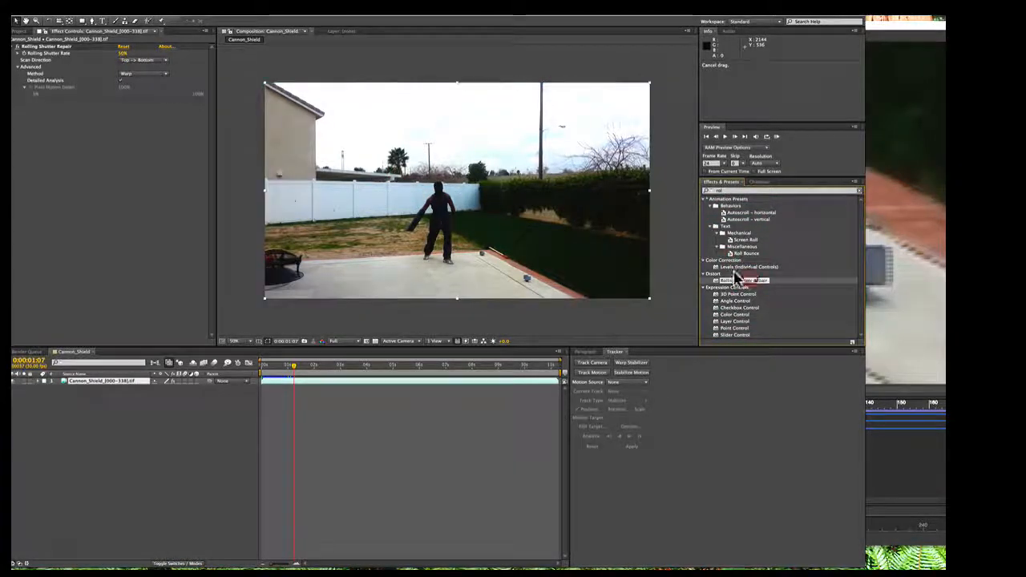
pyautogui.click(150, 125)
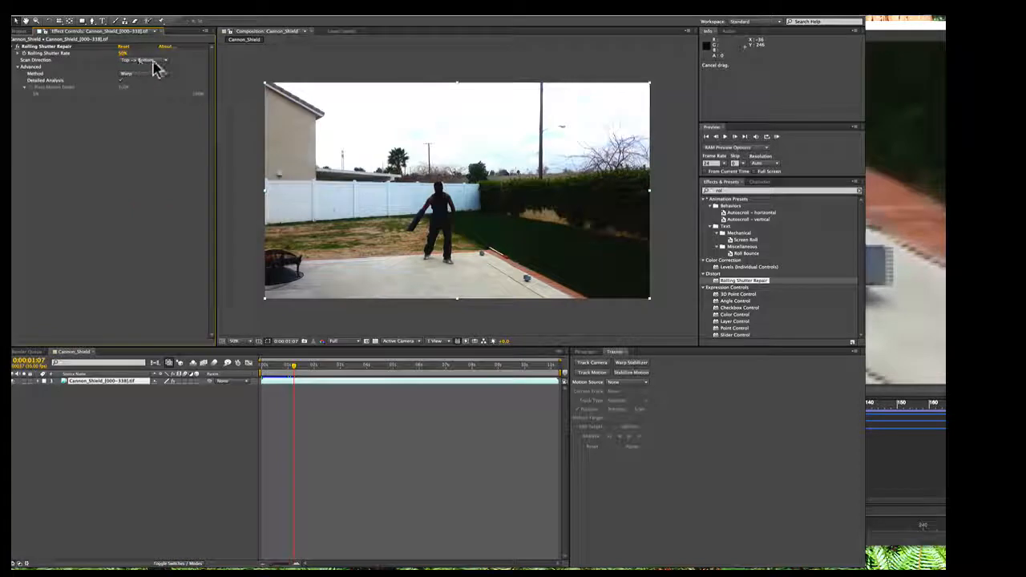
pyautogui.click(423, 161)
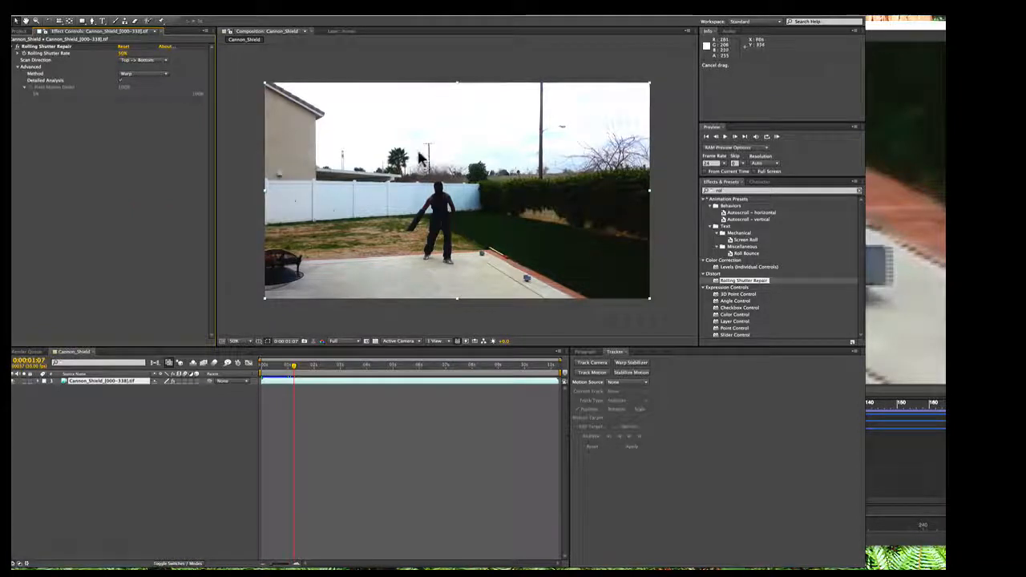
pyautogui.click(271, 94)
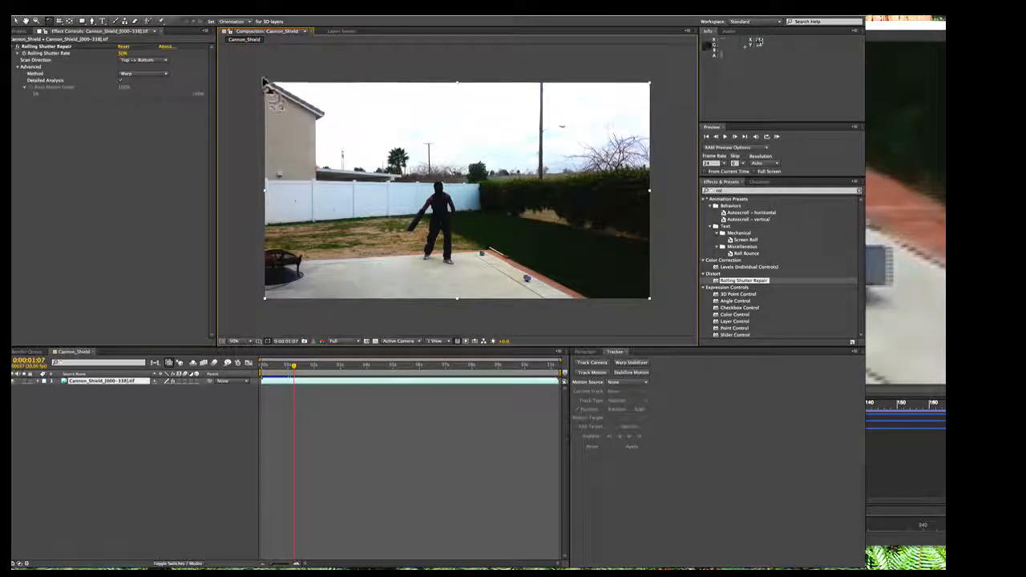
pyautogui.moveTo(264, 79); pyautogui.dragTo(572, 206)
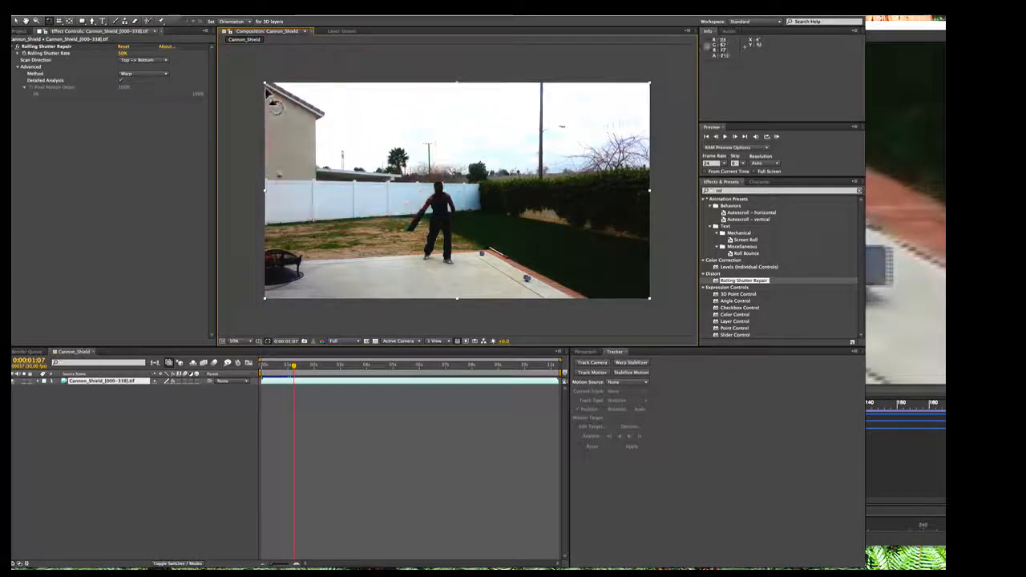
pyautogui.moveTo(268, 88); pyautogui.dragTo(584, 271)
# Raise the Rolling Shutter Rate of the Rolling Shutter Repair effect and play the clip to preview the correction.
pyautogui.click(152, 61)
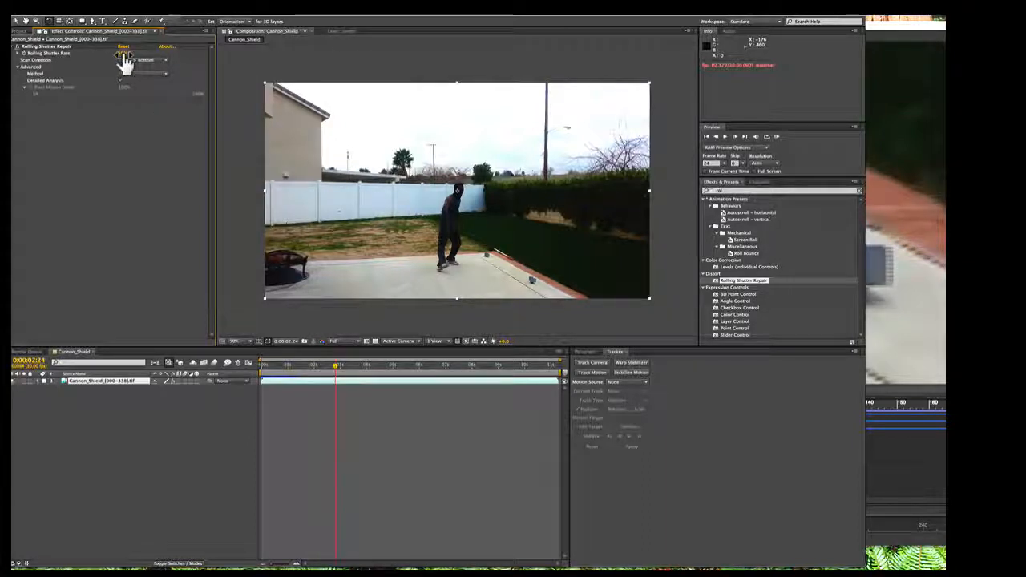
pyautogui.moveTo(122, 54); pyautogui.dragTo(135, 52)
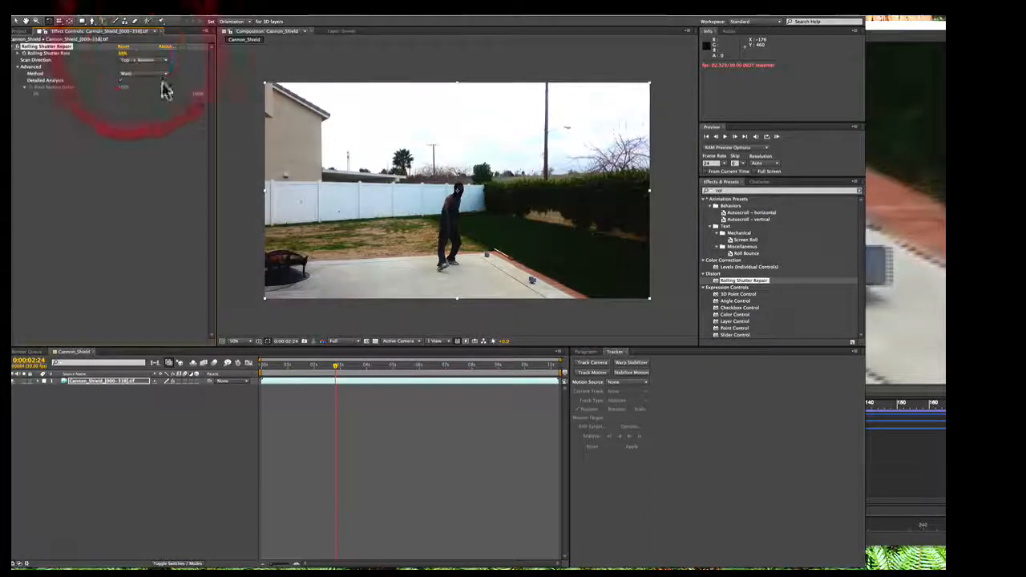
pyautogui.press('space')
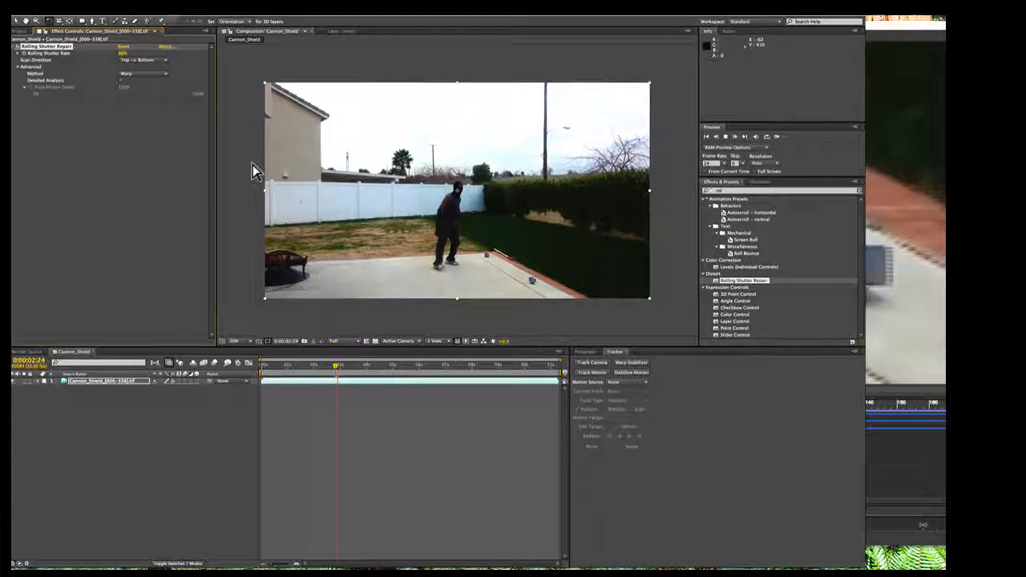
pyautogui.press('space')
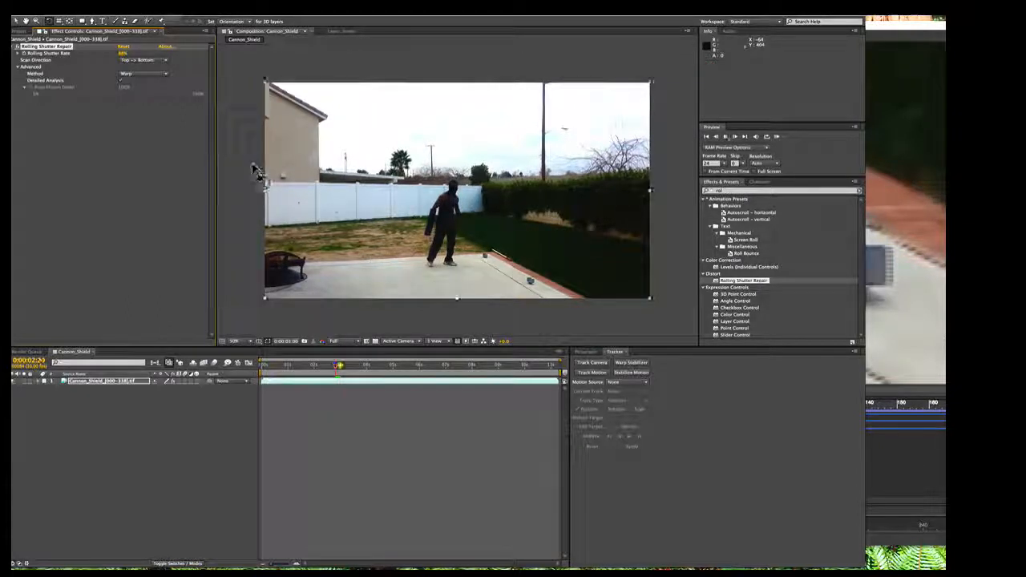
# View the render queue and switch back to the MatchMover project.
pyautogui.click(32, 351)
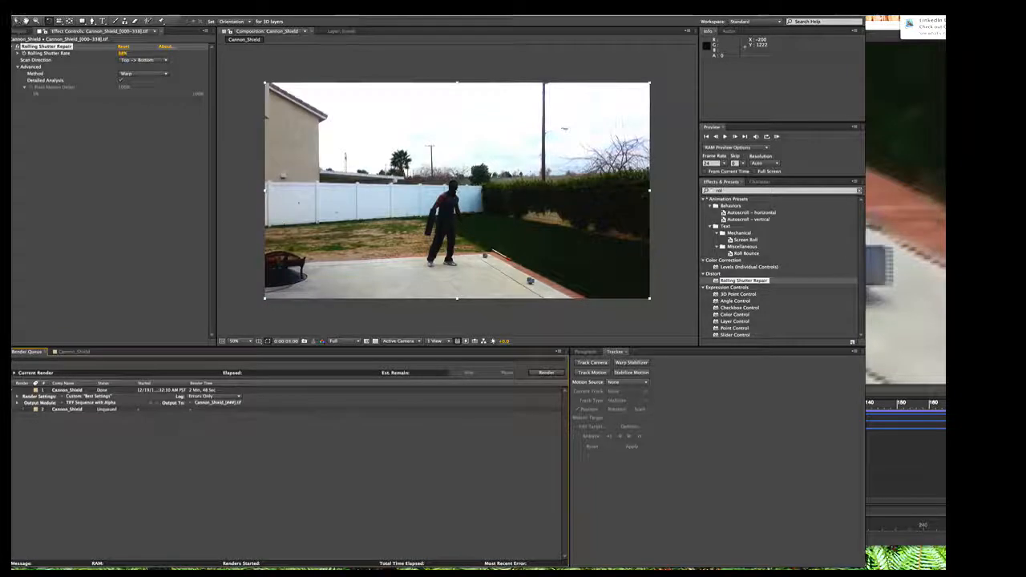
pyautogui.moveTo(61, 11); pyautogui.dragTo(103, 345)
pyautogui.click(456, 104)
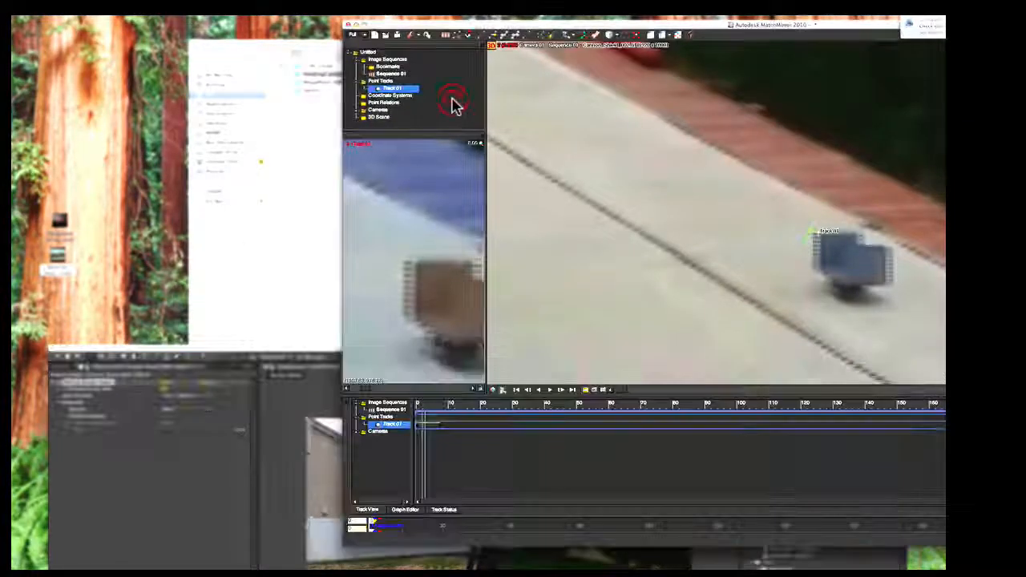
pyautogui.moveTo(460, 37); pyautogui.dragTo(124, 34)
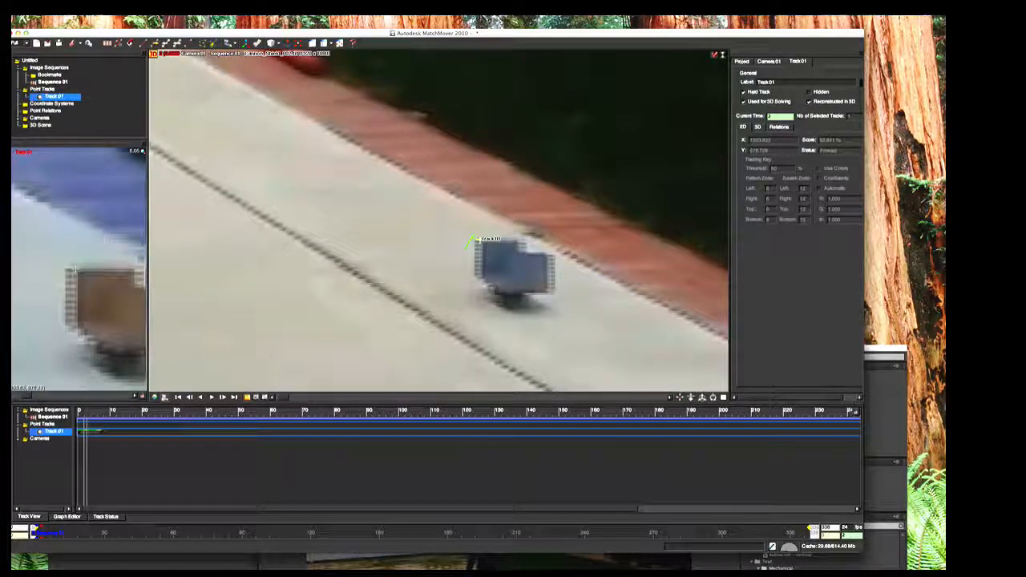
# Open the recent project cannonShield.mmf without saving the changes to the untitled project.
pyautogui.click(93, 8)
pyautogui.moveTo(98, 111)
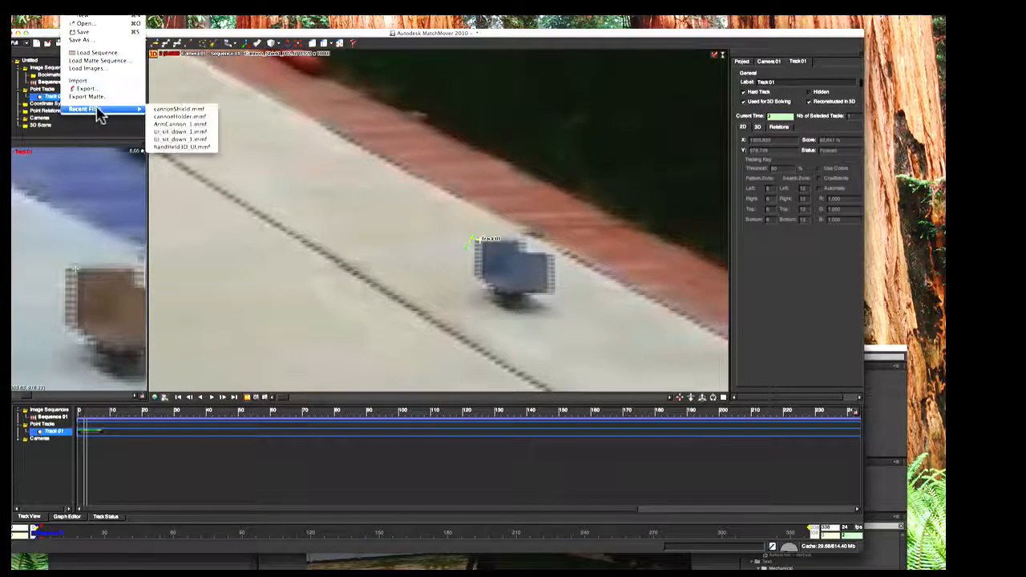
pyautogui.click(163, 111)
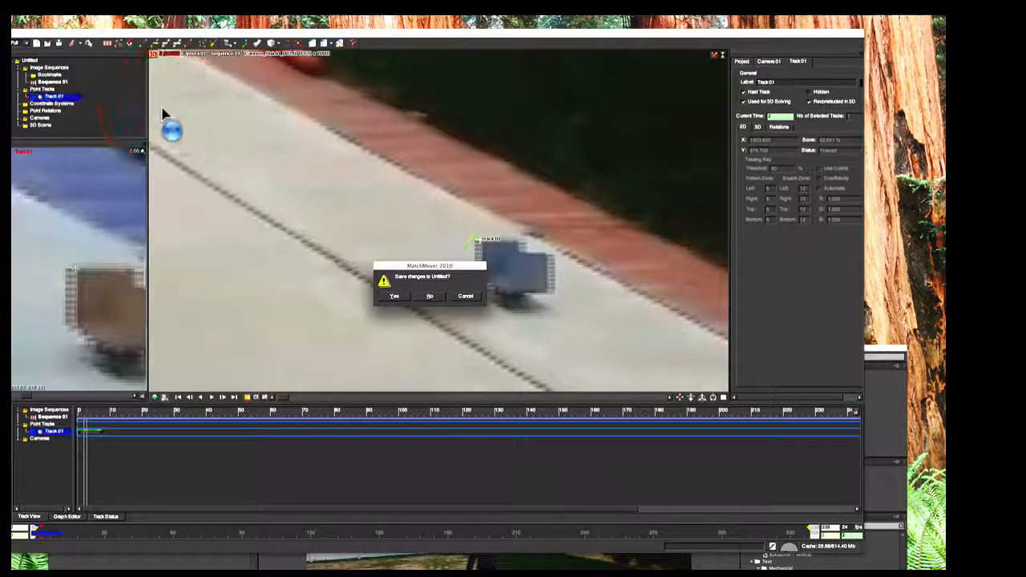
pyautogui.click(437, 296)
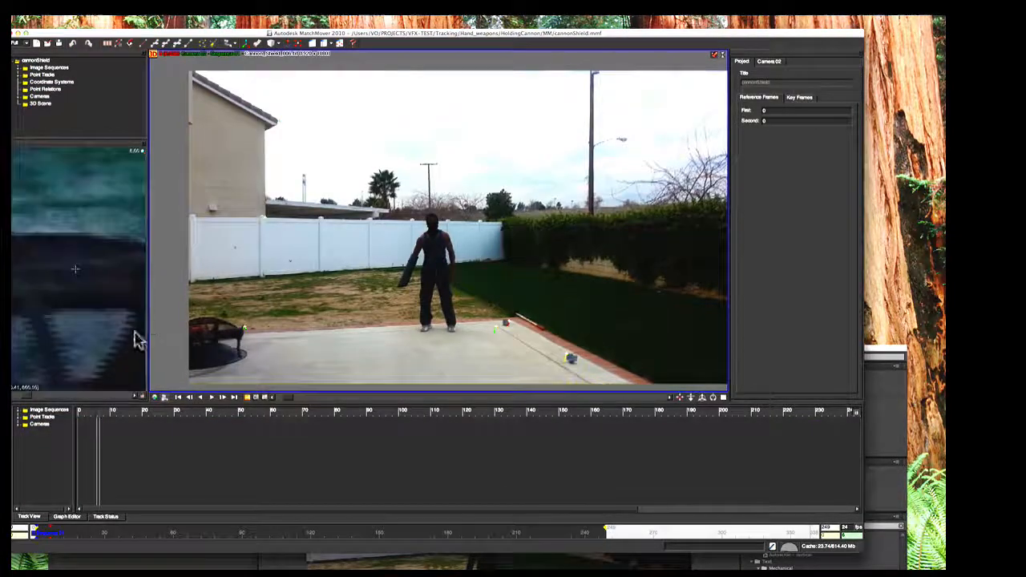
# List the project's point tracks in the timeline and examine their tracking quality through to the end of the sequence.
pyautogui.click(21, 416)
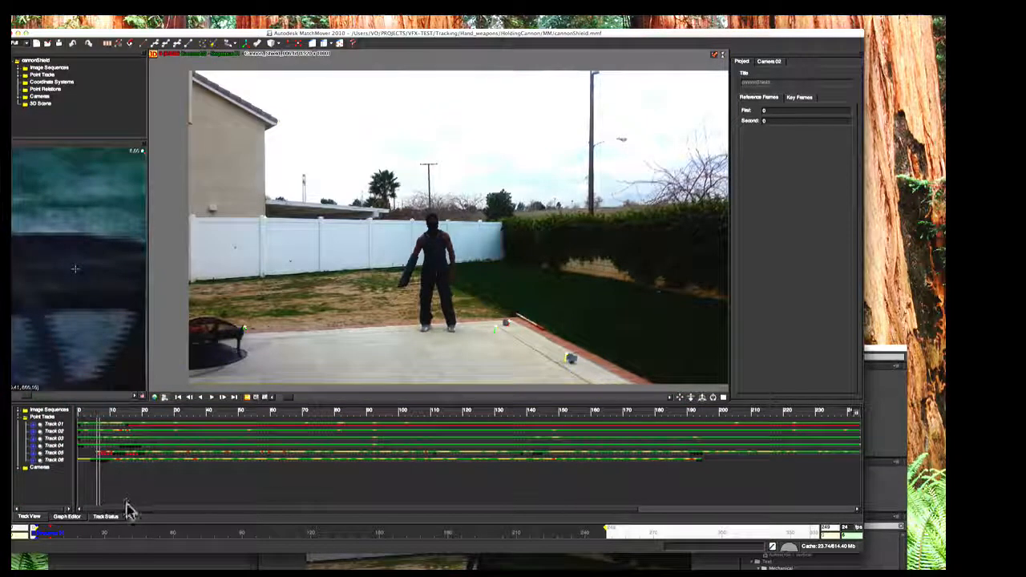
pyautogui.moveTo(128, 508); pyautogui.dragTo(477, 531)
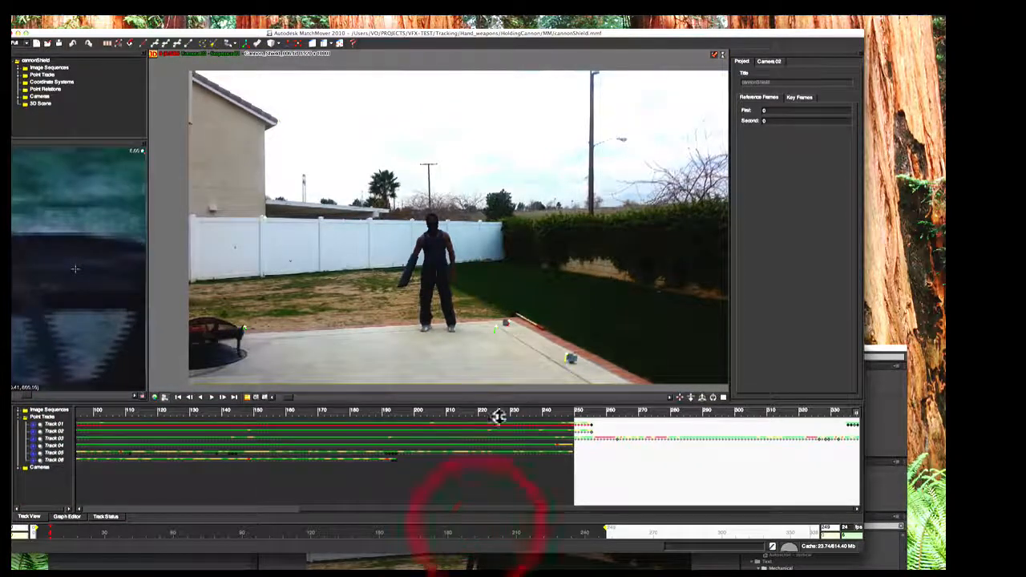
pyautogui.moveTo(361, 515); pyautogui.dragTo(137, 499)
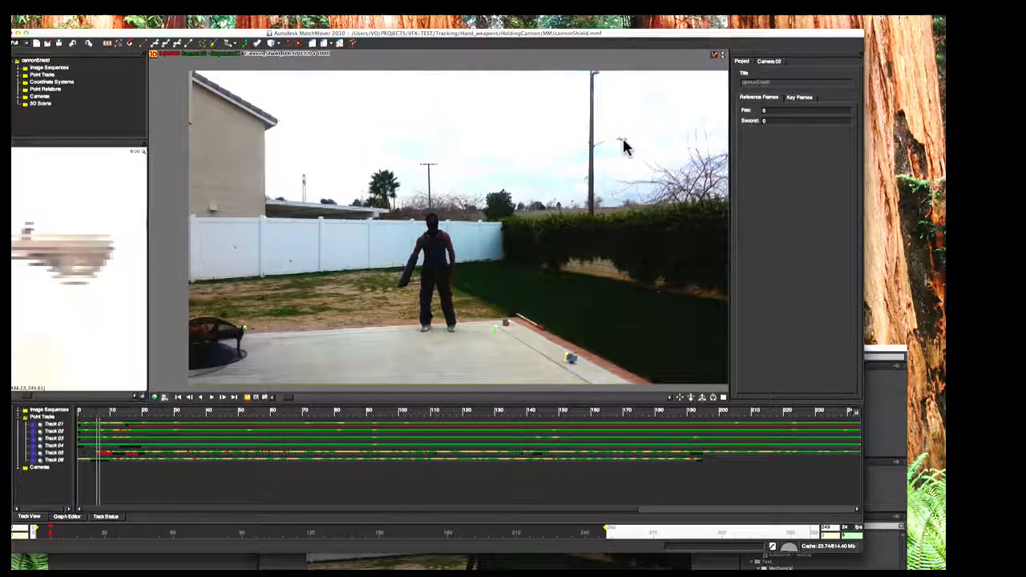
# Add a new point track on the head of the street lamp beside the tall pole at frame 6.
pyautogui.click(624, 146)
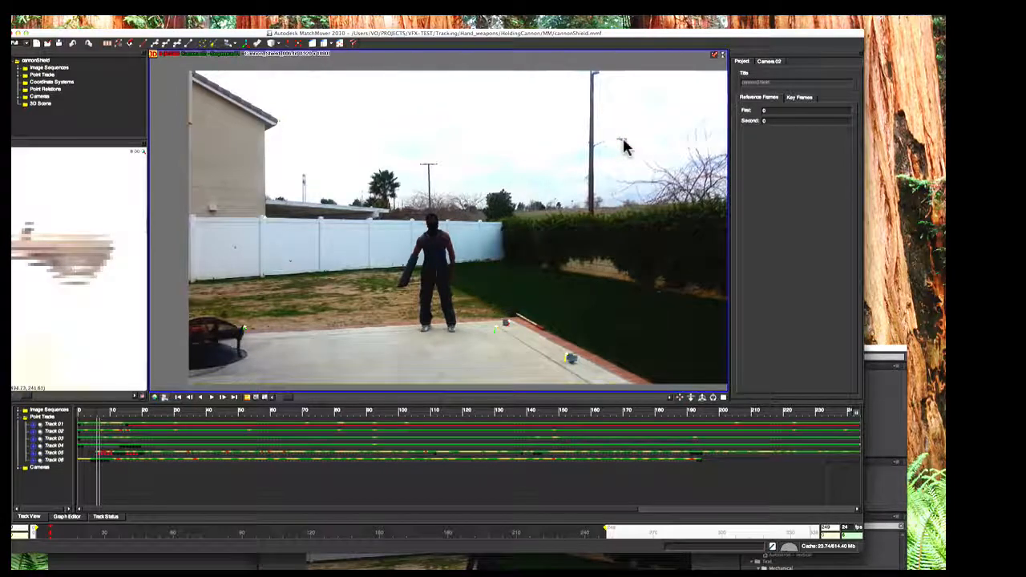
pyautogui.click(624, 142)
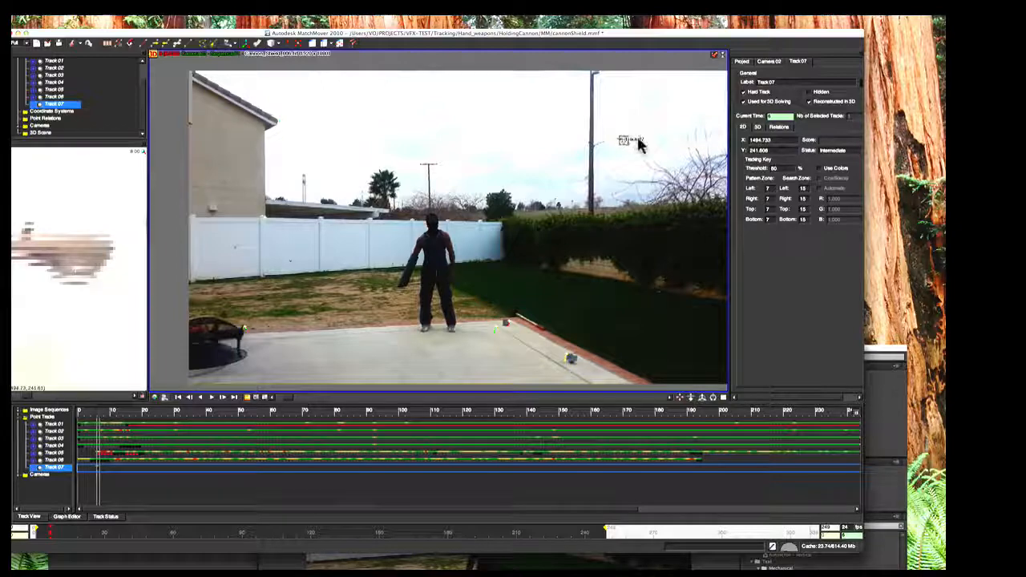
pyautogui.keyDown('alt'); pyautogui.moveTo(638, 147); pyautogui.dragTo(663, 165, button='right'); pyautogui.keyUp('alt')
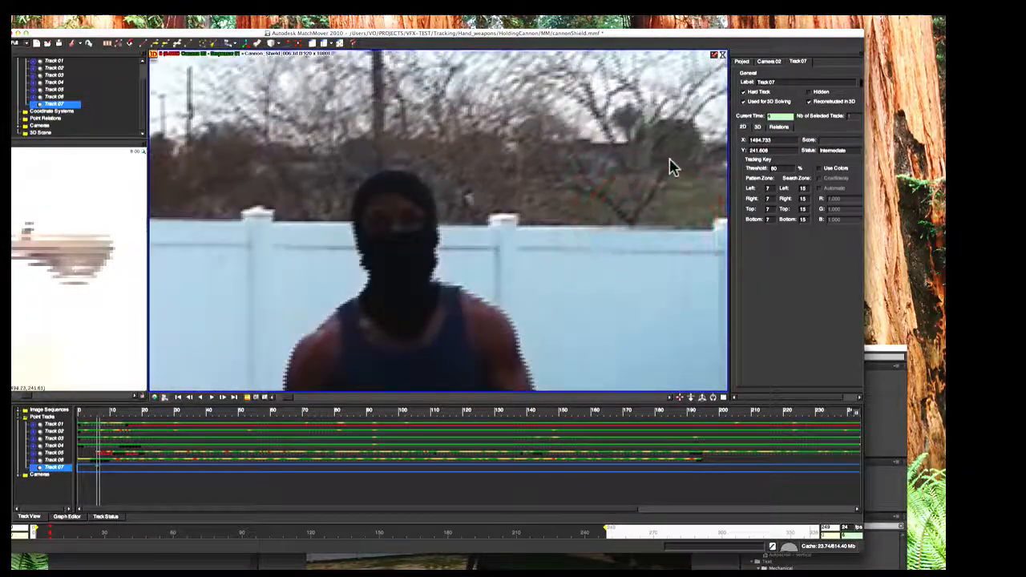
pyautogui.keyDown('alt'); pyautogui.moveTo(670, 165); pyautogui.dragTo(279, 197, button='middle'); pyautogui.keyUp('alt')
pyautogui.keyDown('alt'); pyautogui.moveTo(481, 137); pyautogui.dragTo(304, 238, button='middle'); pyautogui.keyUp('alt')
pyautogui.keyDown('alt'); pyautogui.moveTo(520, 184); pyautogui.dragTo(327, 267, button='middle'); pyautogui.keyUp('alt')
pyautogui.moveTo(479, 201)
pyautogui.keyDown('alt'); pyautogui.mouseDown(button='middle')
pyautogui.moveTo(268, 278)
pyautogui.moveTo(423, 419)
pyautogui.mouseUp(button='middle'); pyautogui.keyUp('alt')
pyautogui.keyDown('alt'); pyautogui.moveTo(510, 277); pyautogui.dragTo(437, 289, button='middle'); pyautogui.keyUp('alt')
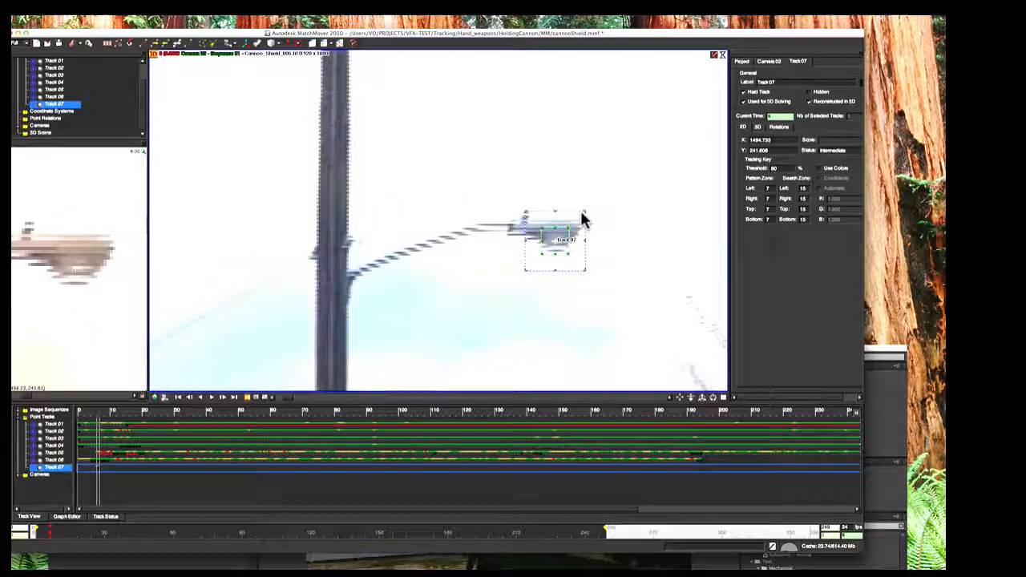
# Center the street lamp track on the lamp head and enlarge its pattern zone to about 20 by 21 and search zone to about 41 by 44.
pyautogui.moveTo(584, 211)
pyautogui.mouseDown()
pyautogui.moveTo(614, 181)
pyautogui.moveTo(595, 198)
pyautogui.mouseUp()
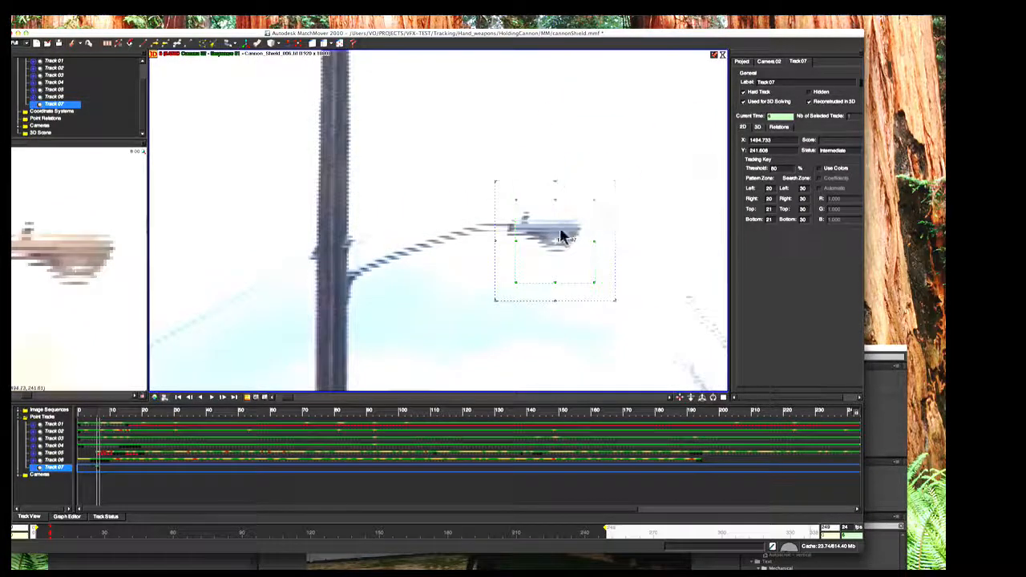
pyautogui.click(559, 230)
pyautogui.moveTo(555, 239)
pyautogui.mouseDown()
pyautogui.moveTo(548, 224)
pyautogui.moveTo(551, 231)
pyautogui.mouseUp()
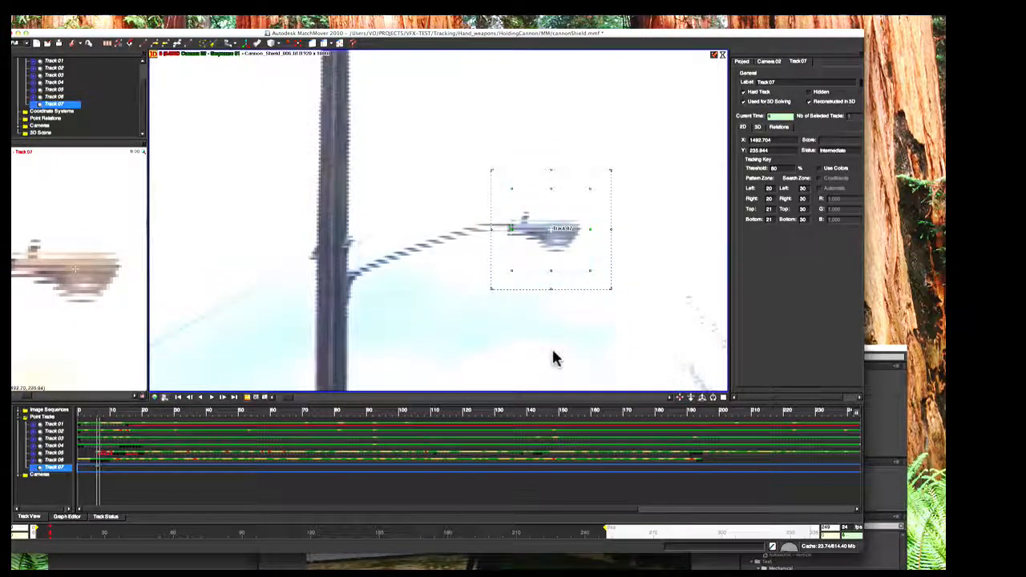
pyautogui.moveTo(613, 291); pyautogui.dragTo(633, 316)
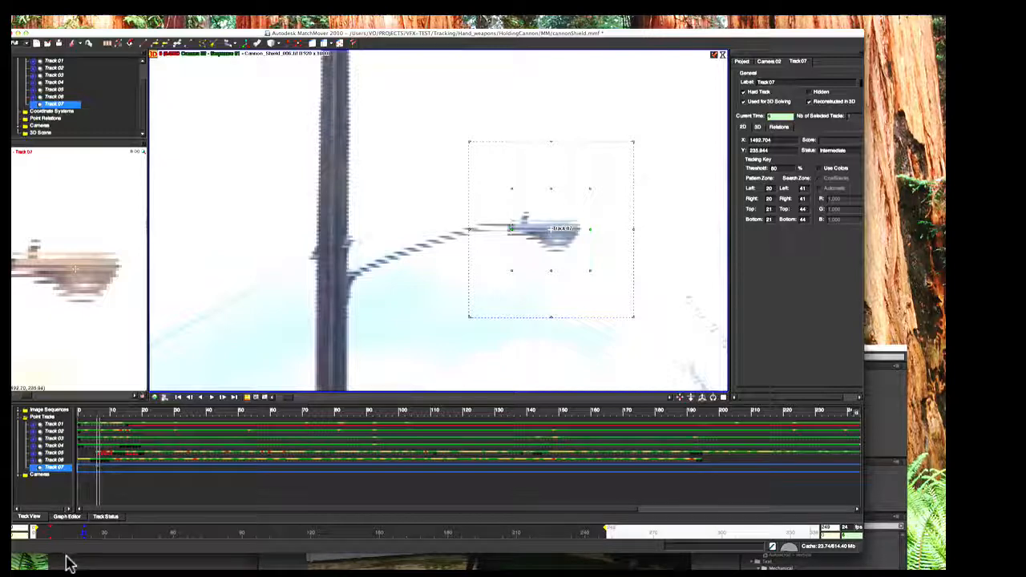
# Place a key for the street lamp track on the lamp head at frame 0 and track it forward through the sequence.
pyautogui.moveTo(50, 535); pyautogui.dragTo(32, 537)
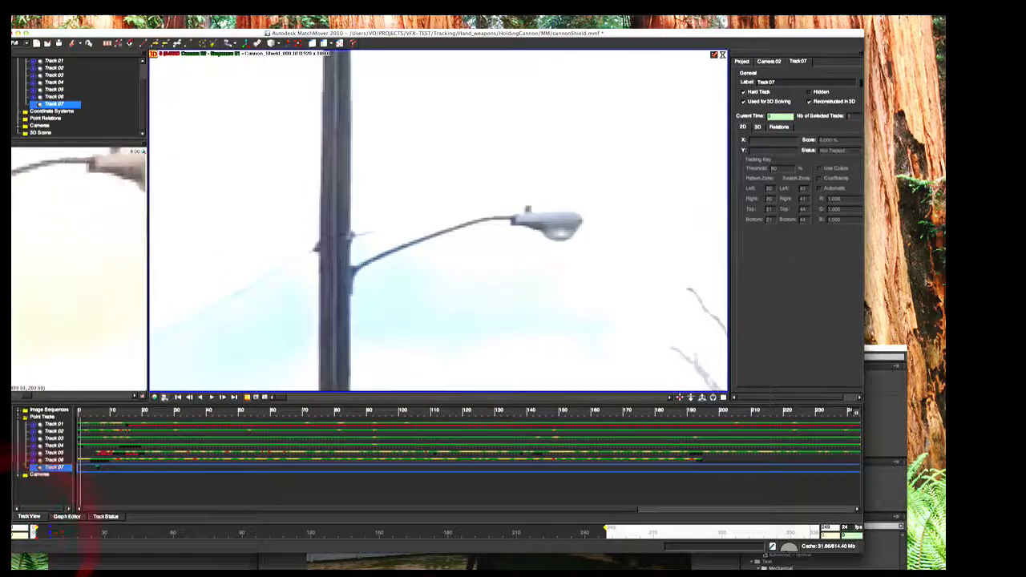
pyautogui.click(561, 220)
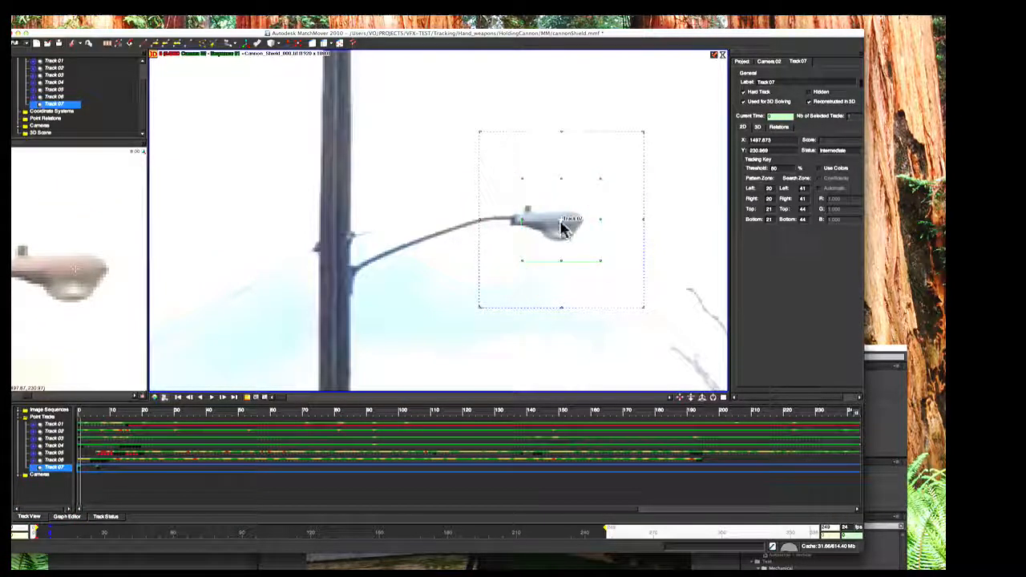
pyautogui.moveTo(565, 232); pyautogui.dragTo(561, 236)
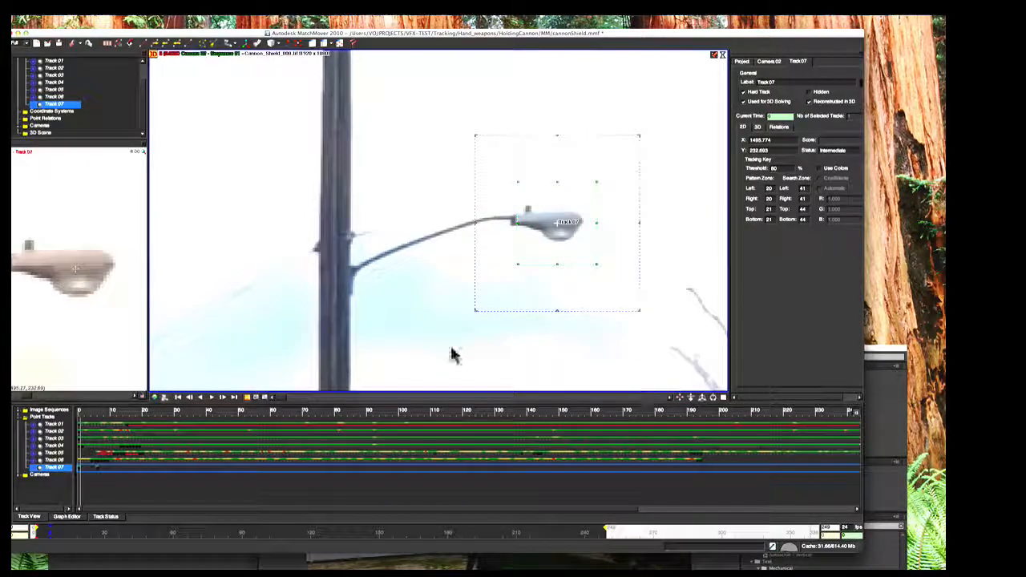
pyautogui.rightClick(553, 232)
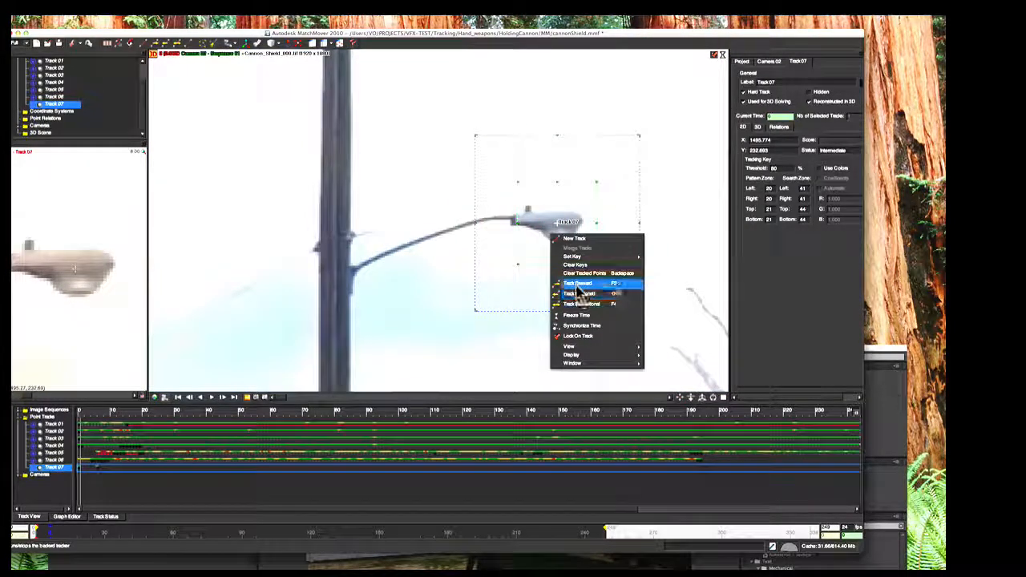
pyautogui.click(574, 285)
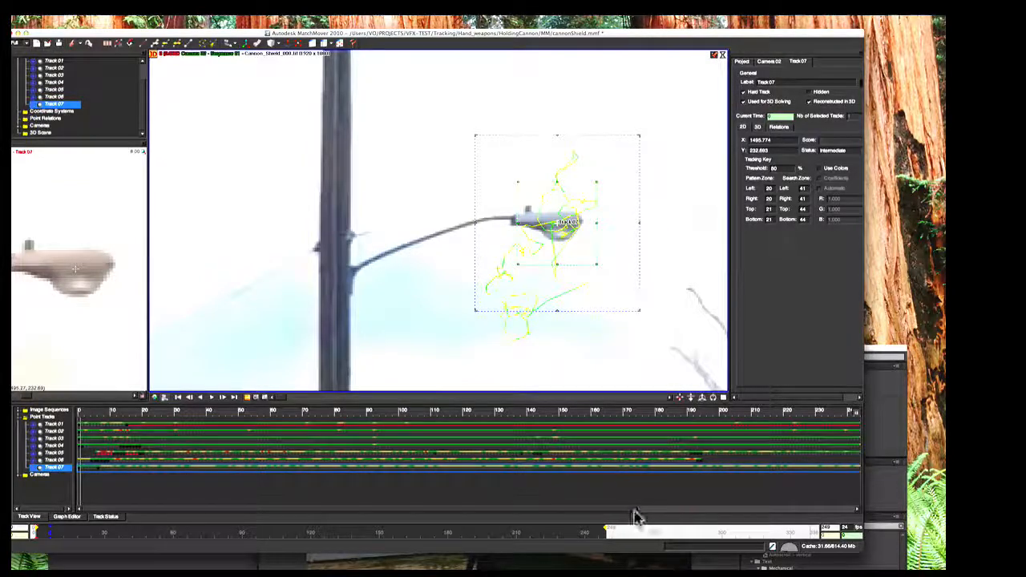
pyautogui.click(423, 493)
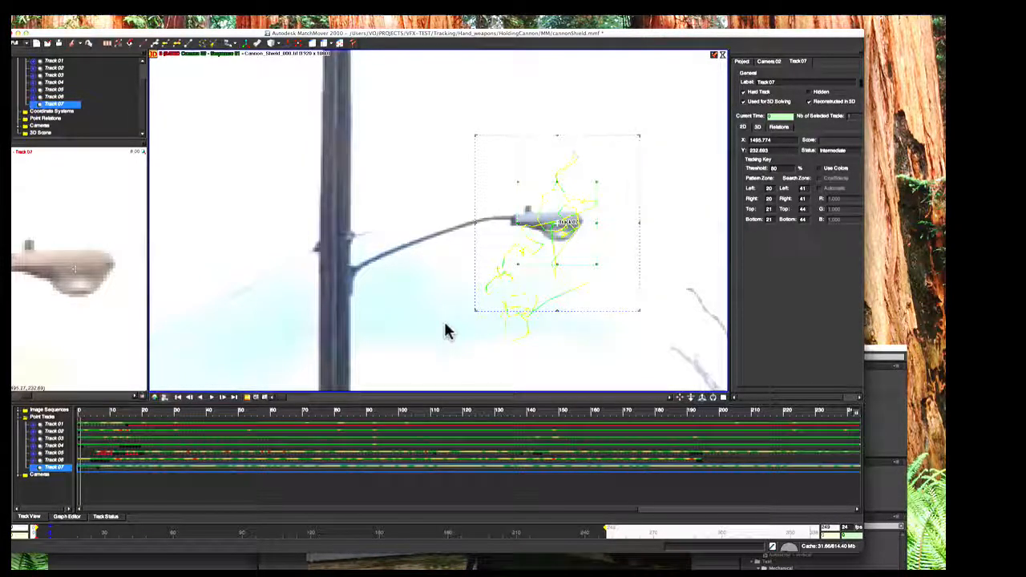
# Add a new point track on a tile corner along the house's roof edge at frame 0 and track it forward.
pyautogui.keyDown('alt'); pyautogui.moveTo(446, 327); pyautogui.dragTo(389, 201, button='right'); pyautogui.keyUp('alt')
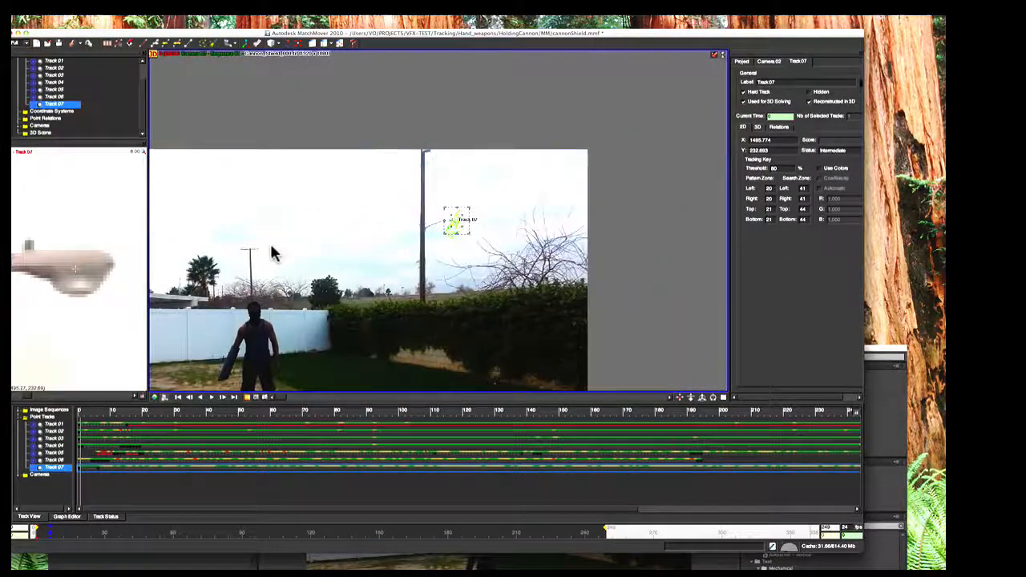
pyautogui.keyDown('alt'); pyautogui.moveTo(271, 253); pyautogui.dragTo(431, 314, button='middle'); pyautogui.keyUp('alt')
pyautogui.keyDown('alt'); pyautogui.moveTo(355, 232); pyautogui.dragTo(358, 342, button='right'); pyautogui.keyUp('alt')
pyautogui.keyDown('alt'); pyautogui.moveTo(232, 302); pyautogui.dragTo(423, 315, button='middle'); pyautogui.keyUp('alt')
pyautogui.keyDown('alt'); pyautogui.moveTo(423, 315); pyautogui.dragTo(312, 307, button='right'); pyautogui.keyUp('alt')
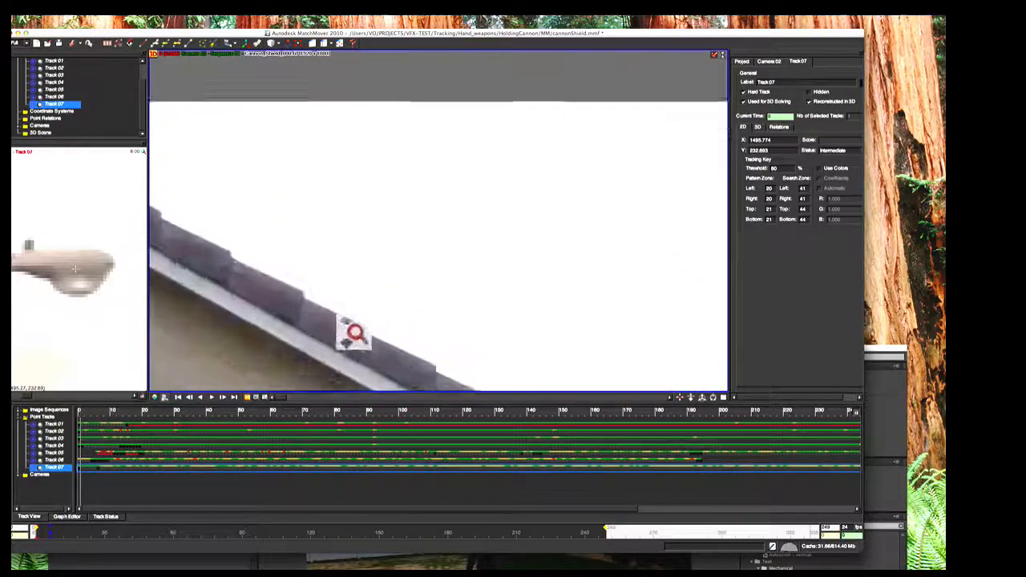
pyautogui.keyDown('alt'); pyautogui.moveTo(275, 302); pyautogui.dragTo(396, 255, button='middle'); pyautogui.keyUp('alt')
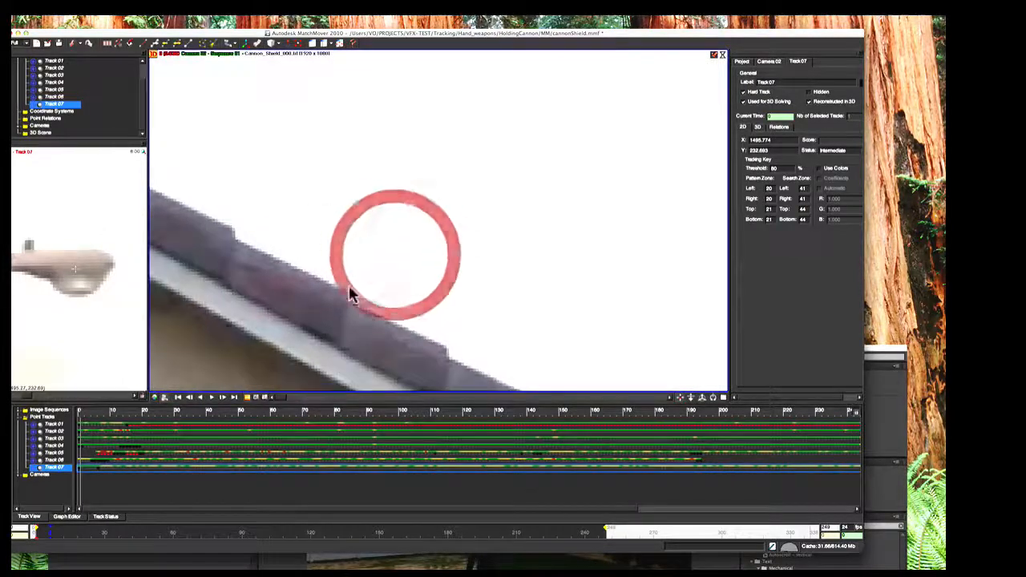
pyautogui.click(349, 287)
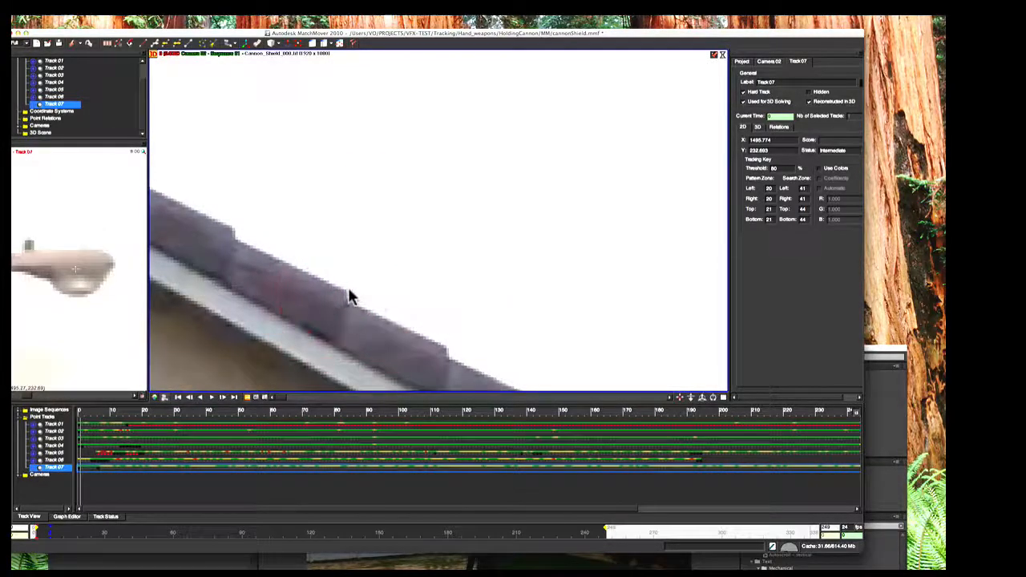
pyautogui.click(348, 291)
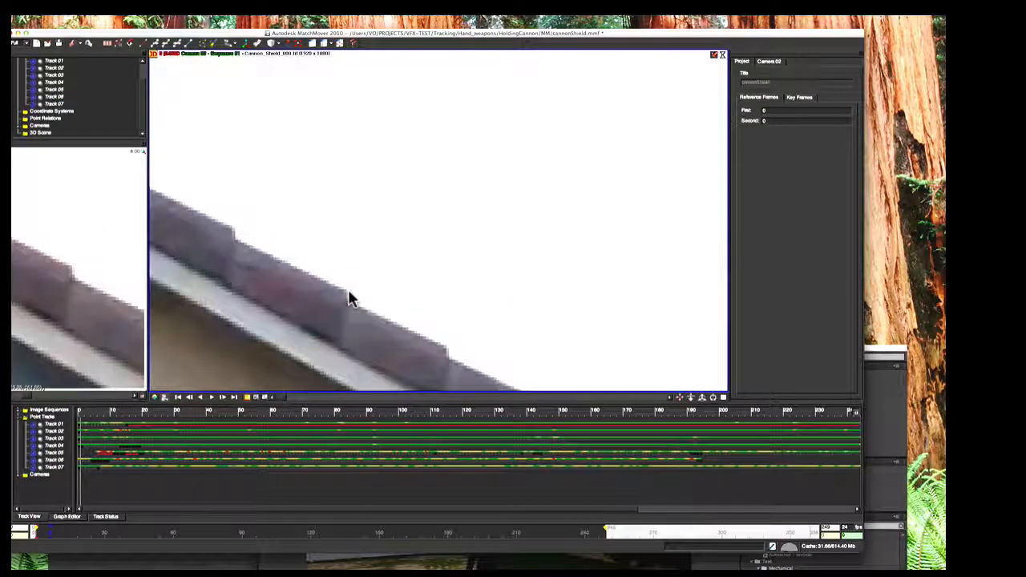
pyautogui.click(348, 290)
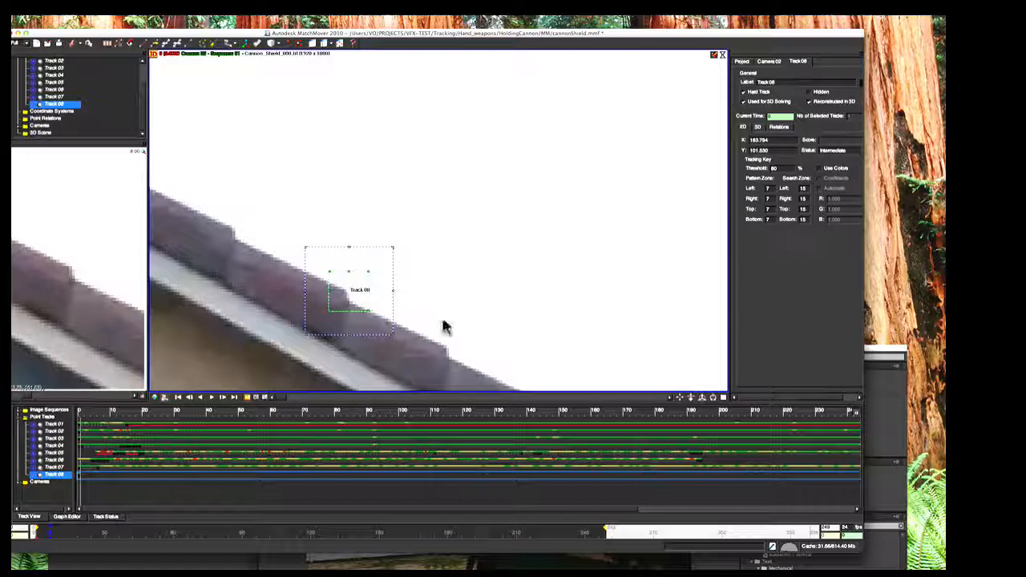
pyautogui.press('F3')
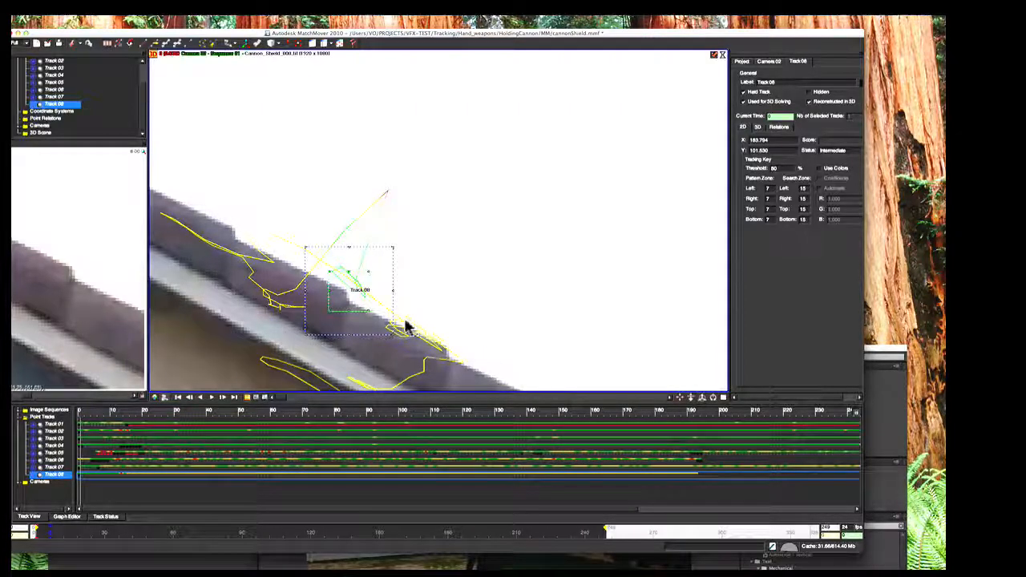
pyautogui.moveTo(405, 320); pyautogui.dragTo(344, 297, button='middle')
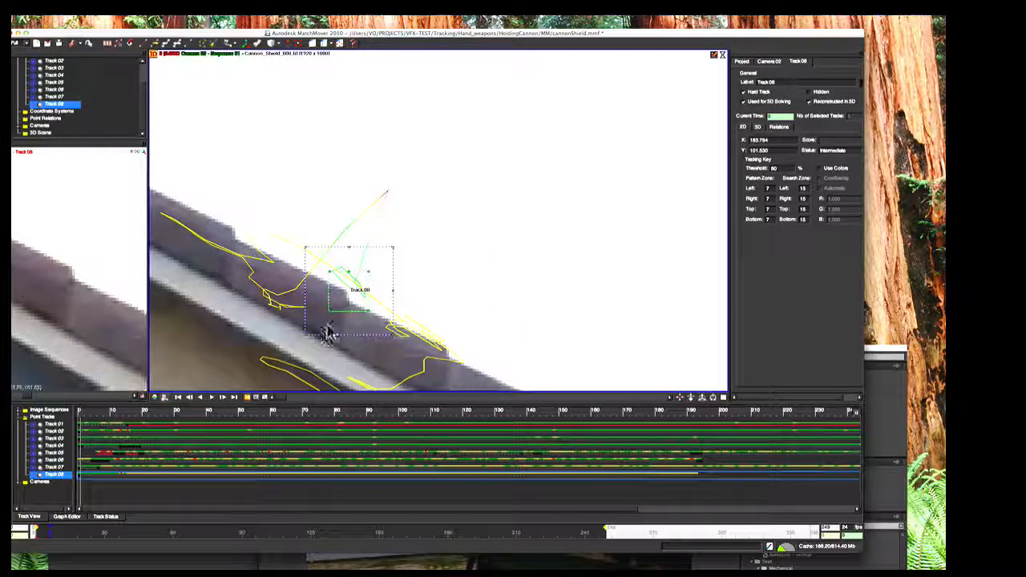
# Shrink the roof track's pattern zone to 3 and its search zone to 9 on all sides, and reposition it on the tile corner.
pyautogui.click(367, 308)
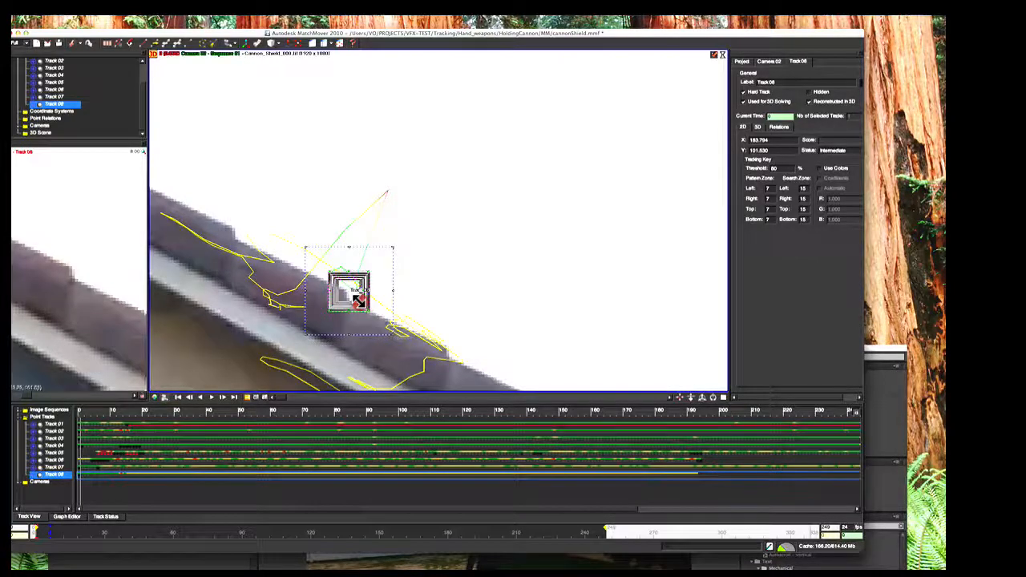
pyautogui.moveTo(358, 302); pyautogui.dragTo(360, 302)
pyautogui.moveTo(391, 334); pyautogui.dragTo(366, 309)
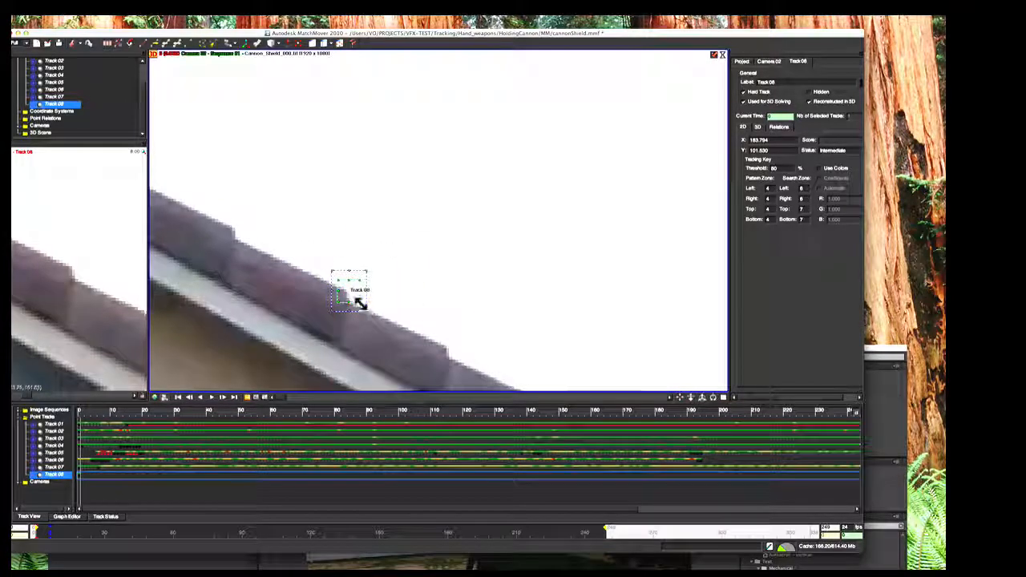
pyautogui.click(358, 300)
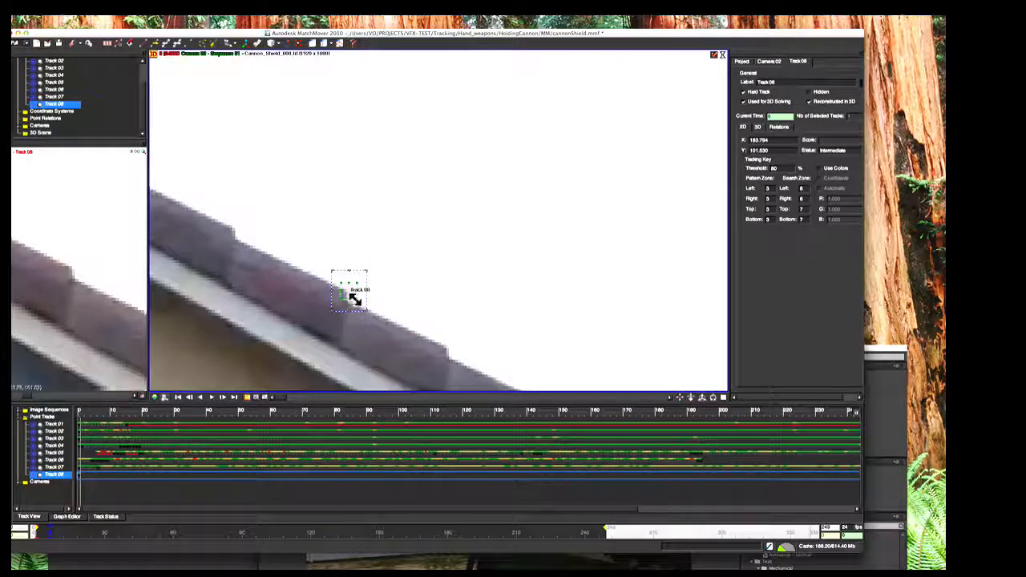
pyautogui.moveTo(356, 300)
pyautogui.mouseDown()
pyautogui.moveTo(374, 325)
pyautogui.moveTo(347, 297)
pyautogui.mouseUp()
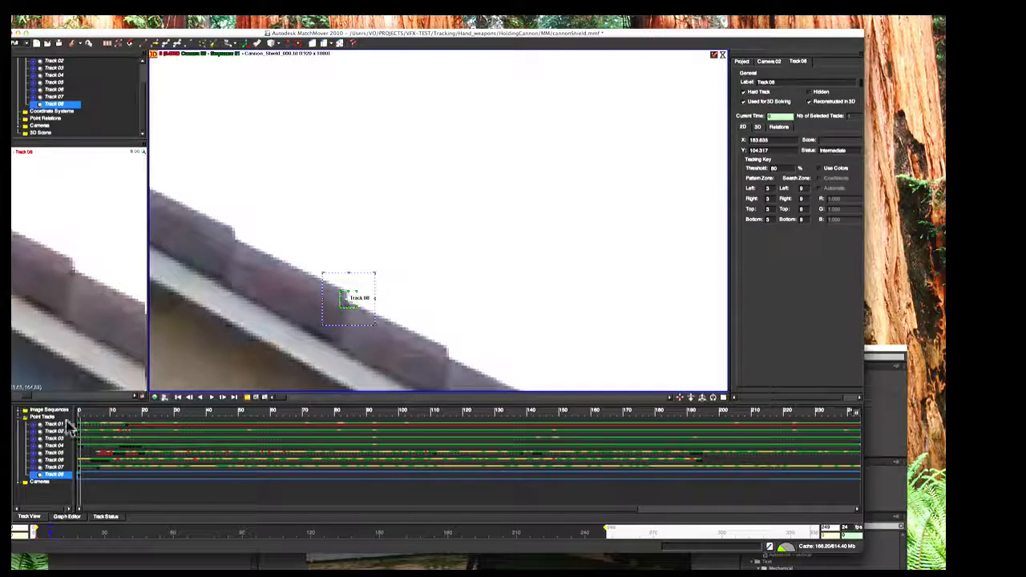
# Track the roof tile point forward again with the smaller zones and dismiss the quality warning.
pyautogui.rightClick(351, 300)
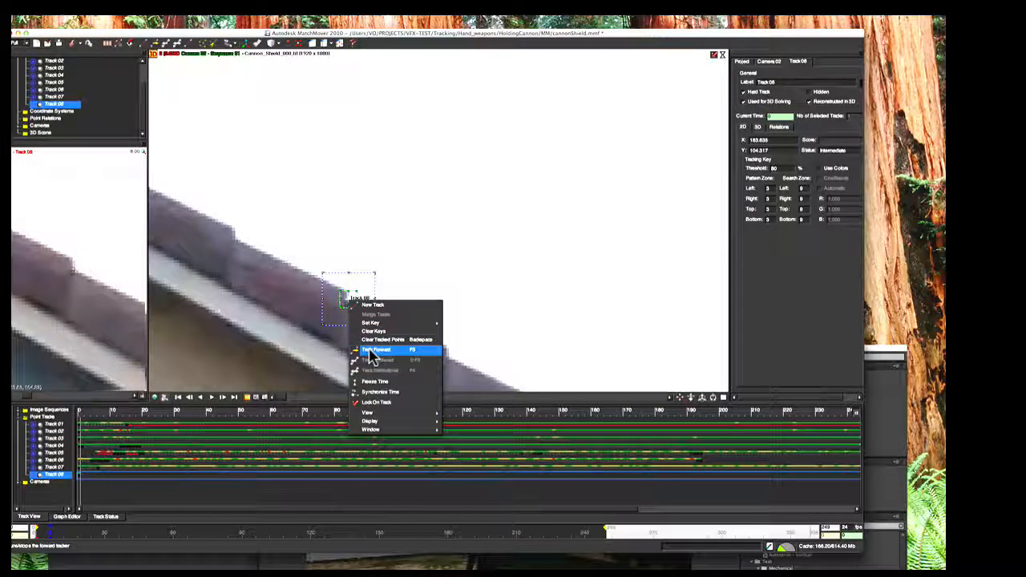
pyautogui.click(368, 350)
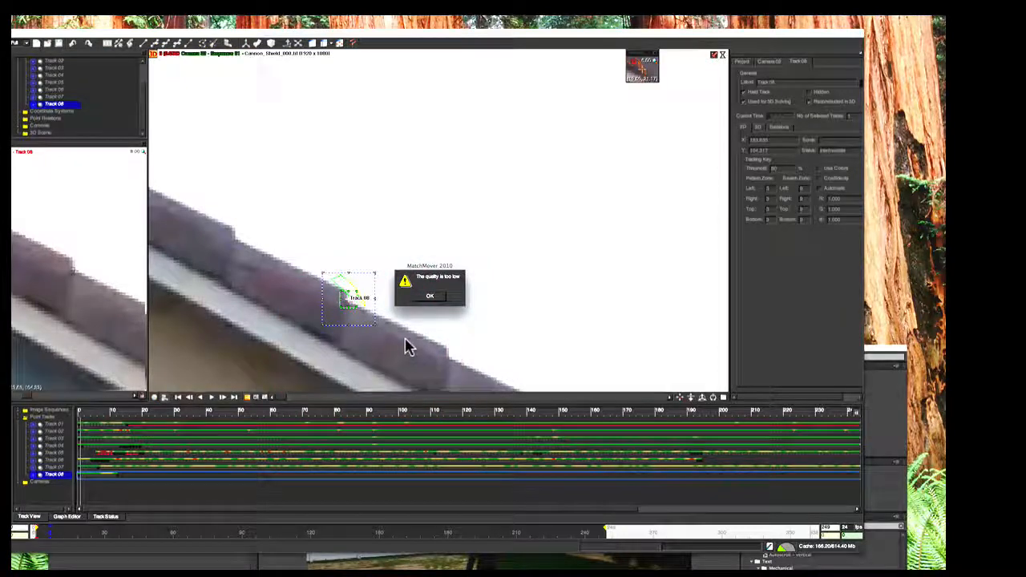
pyautogui.click(429, 298)
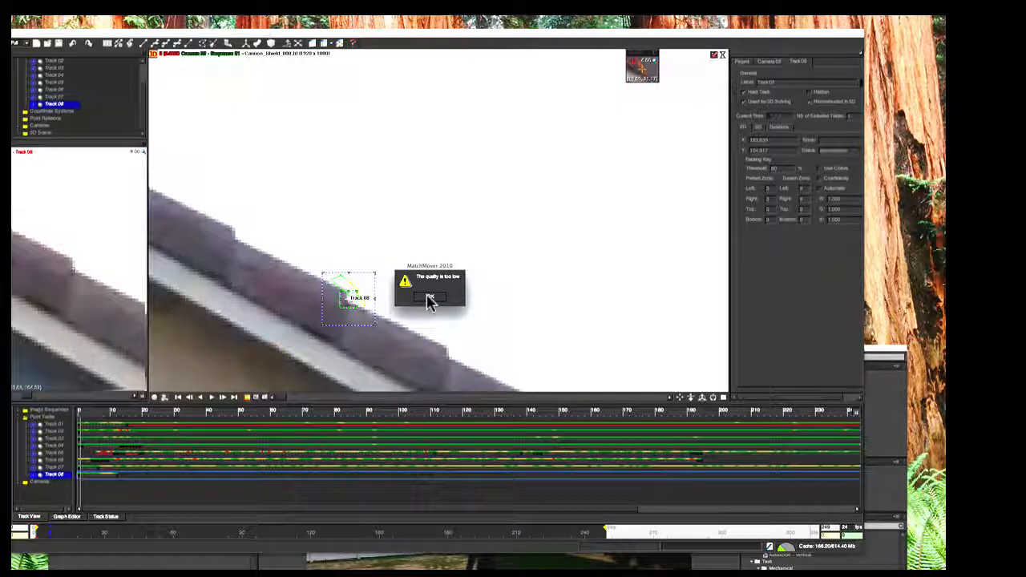
pyautogui.click(430, 298)
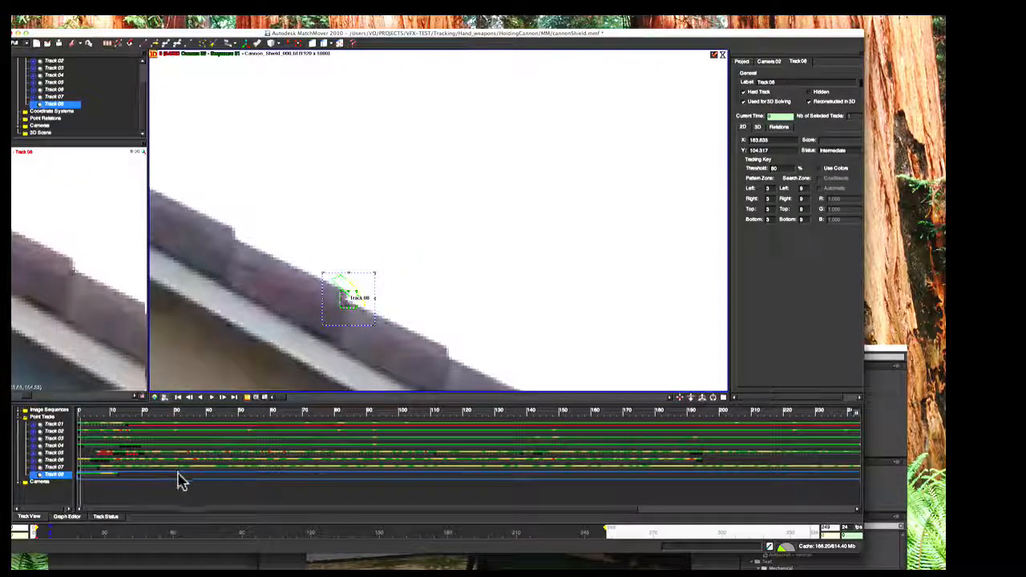
# Step through frames 0 to 12 and examine how closely the roof track follows the tile corner.
pyautogui.press('Right')
pyautogui.press('Right')
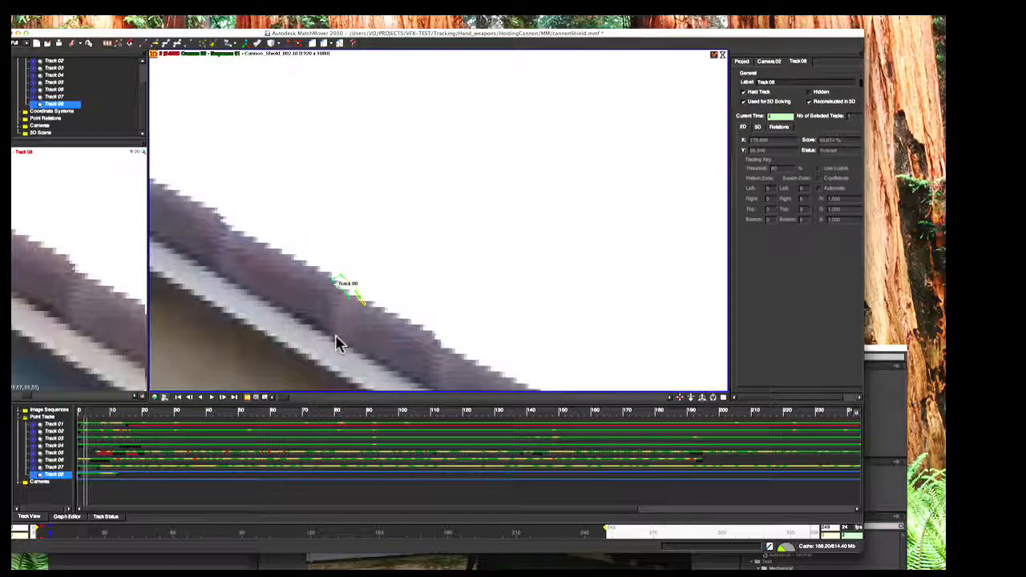
pyautogui.press('Left')
pyautogui.press('Right')
pyautogui.press('Right')
pyautogui.press('Right')
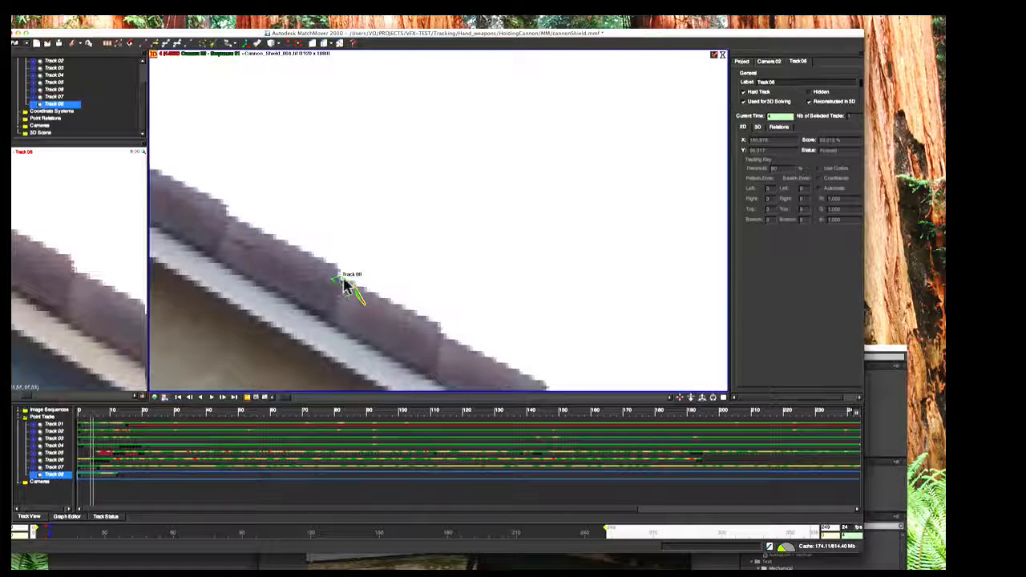
pyautogui.press('Right')
pyautogui.press('Right')
pyautogui.press('Right')
pyautogui.press('Right')
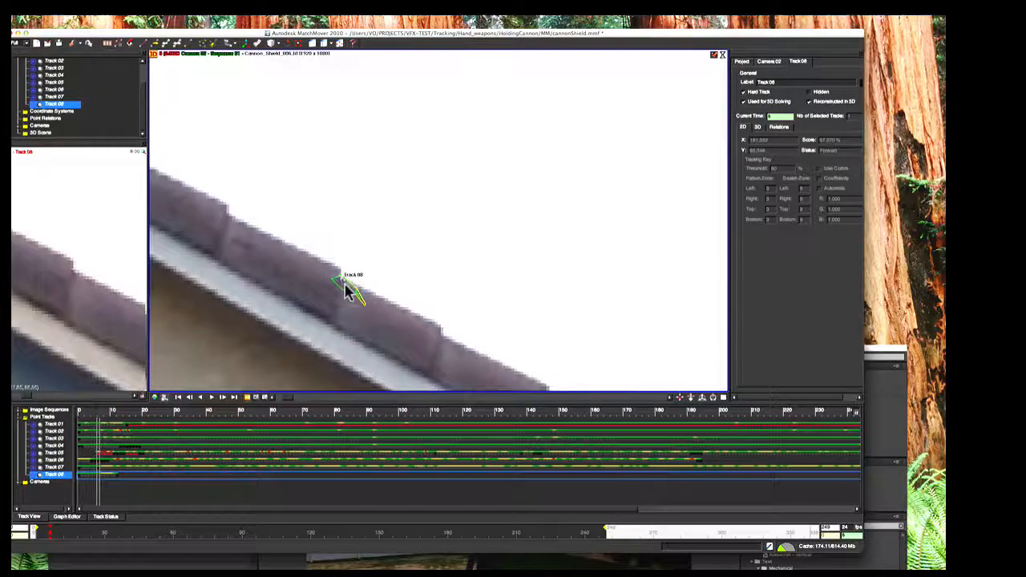
pyautogui.press('Right')
pyautogui.press('Right')
pyautogui.press('Right')
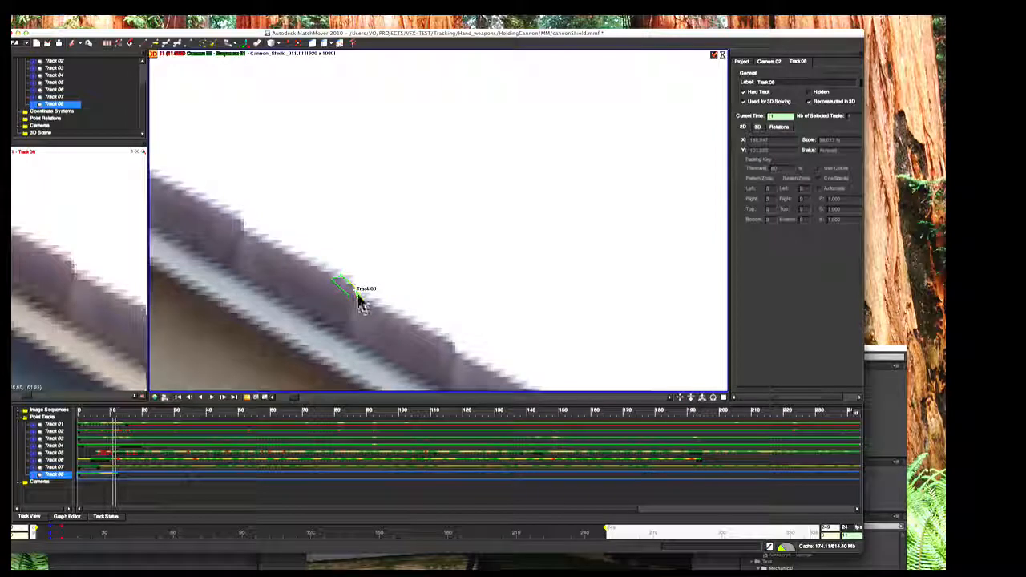
pyautogui.press('Right')
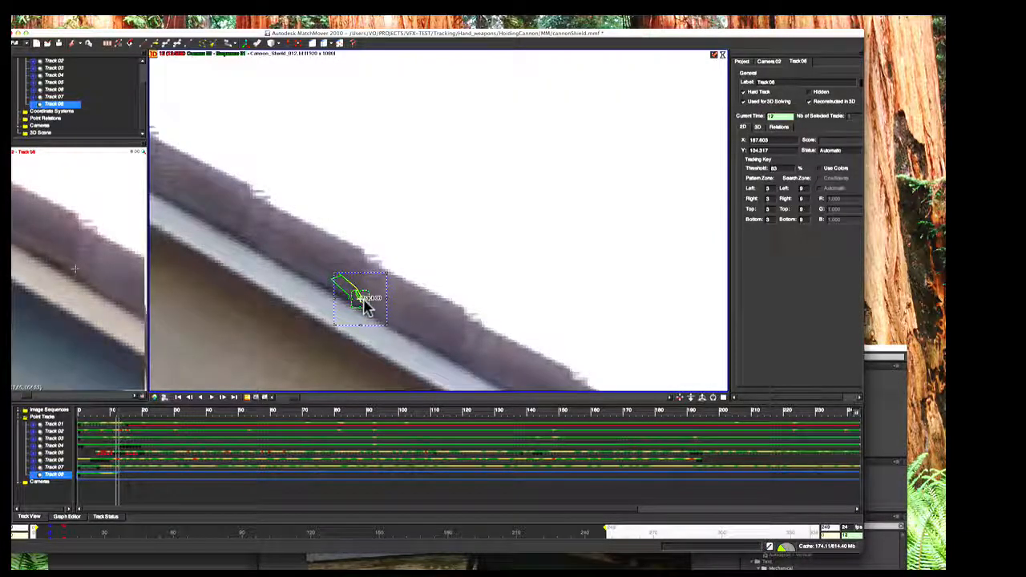
pyautogui.press('Left')
pyautogui.press('Right')
pyautogui.press('Left')
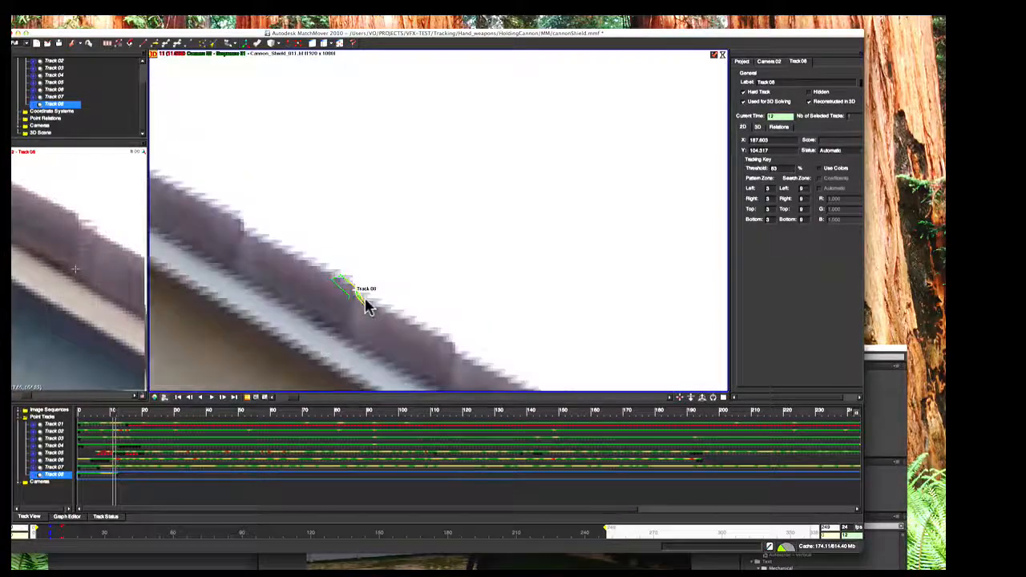
# Manually place the roof track on the tile corner at frames 12 and 13, comparing the corner's position between the two frames.
pyautogui.press('Right')
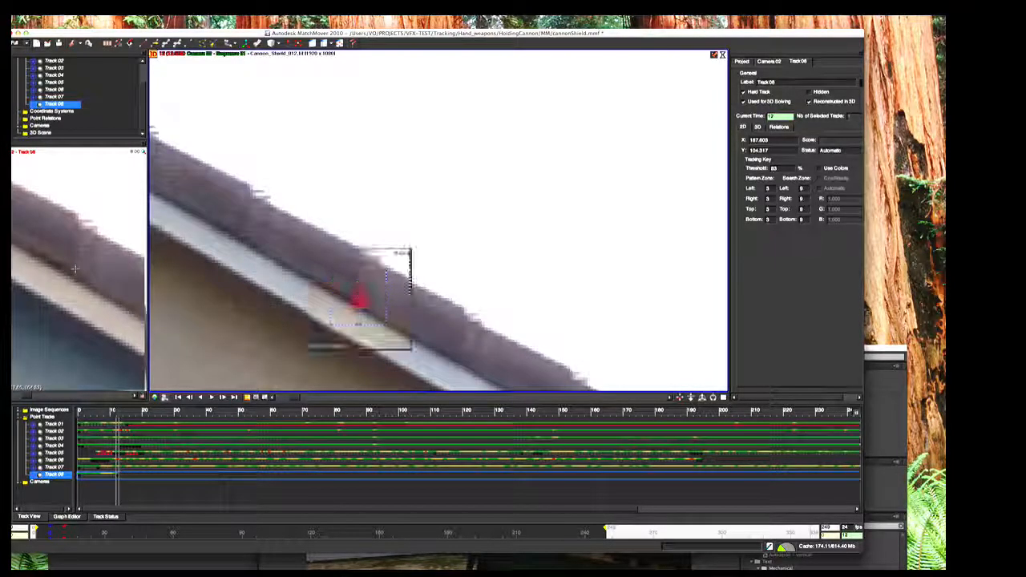
pyautogui.moveTo(375, 265); pyautogui.dragTo(374, 266)
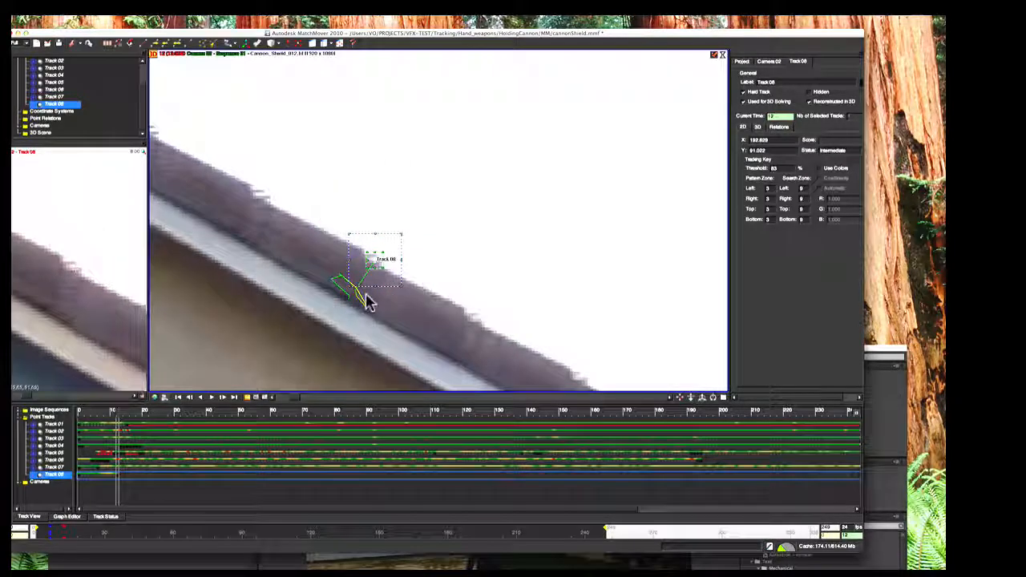
pyautogui.press('Right')
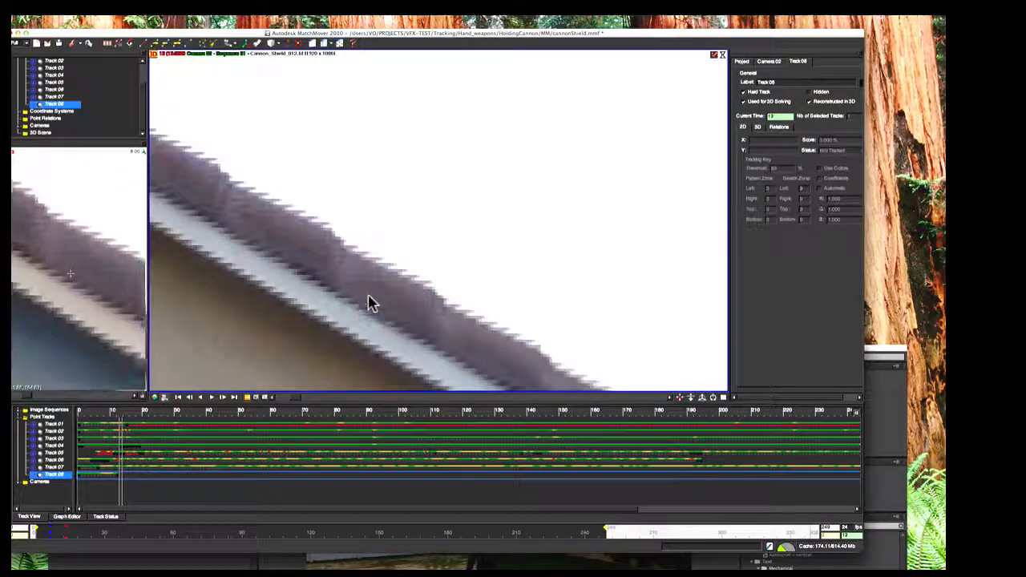
pyautogui.moveTo(360, 270); pyautogui.dragTo(361, 262)
pyautogui.press('Left')
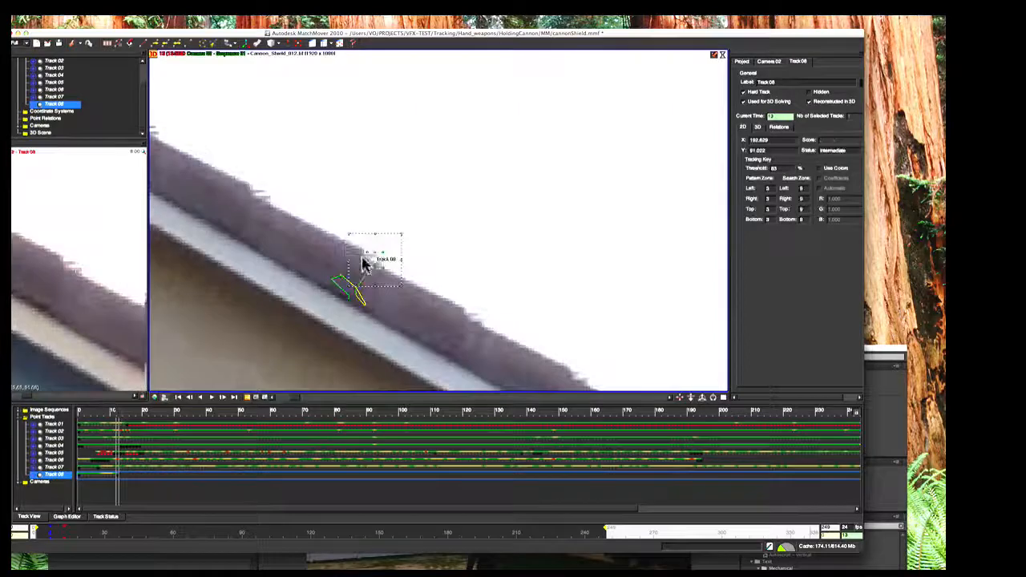
pyautogui.press('Right')
pyautogui.press('Left')
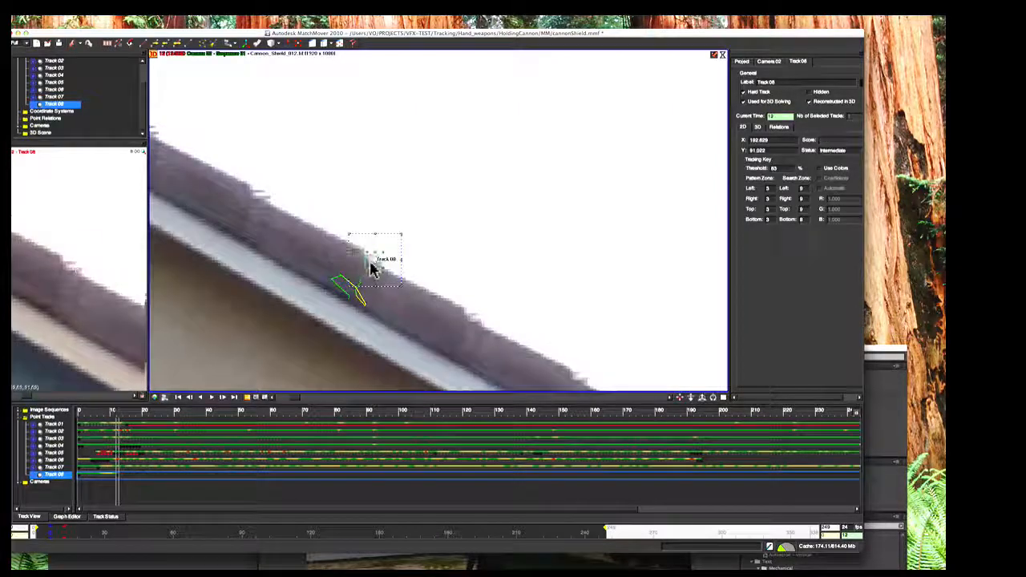
pyautogui.press('Right')
pyautogui.press('Left')
pyautogui.press('Right')
pyautogui.moveTo(376, 265); pyautogui.dragTo(350, 246)
# Manually key the roof track onto the same tile corner at frames 14 and 15.
pyautogui.press('Right')
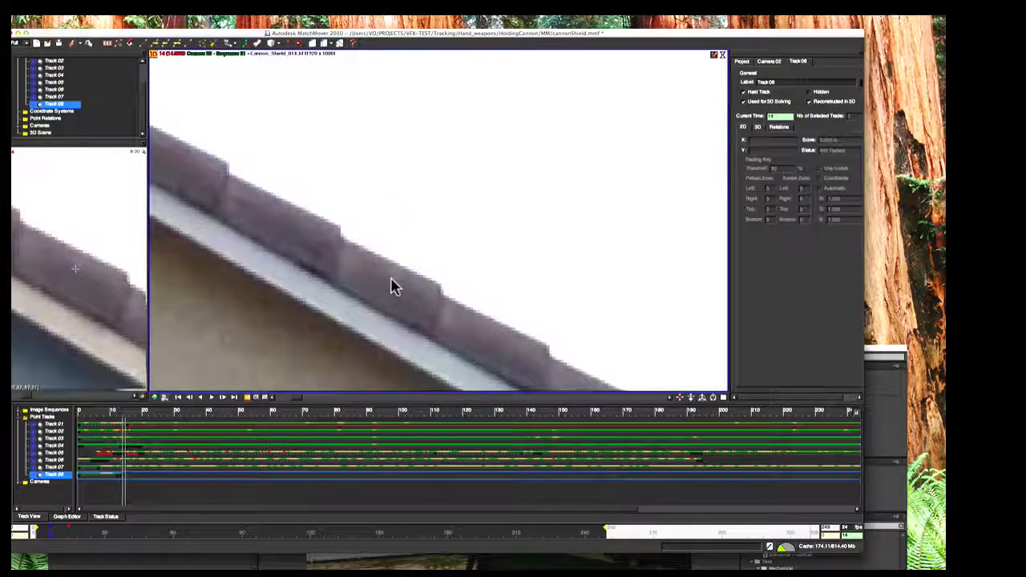
pyautogui.moveTo(389, 284); pyautogui.dragTo(344, 233)
pyautogui.press('Left')
pyautogui.press('Right')
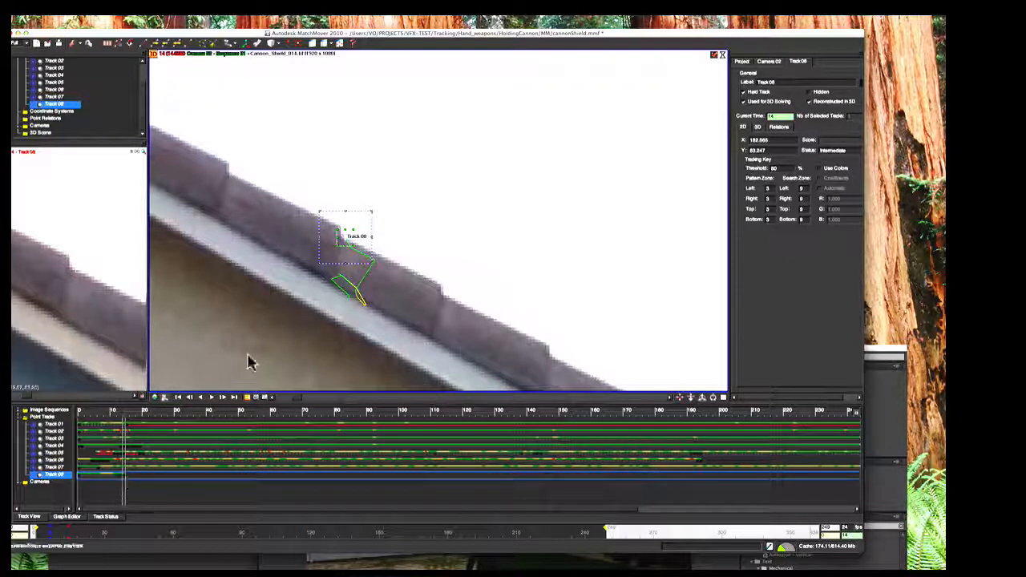
pyautogui.press('Right')
pyautogui.click(361, 245)
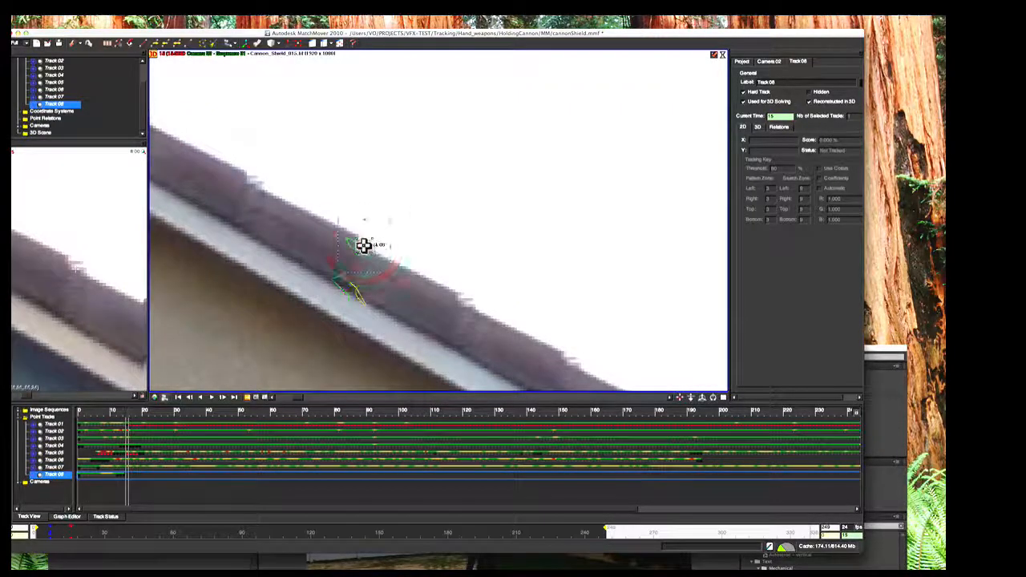
# Place the roof track on the tile corner at frame 16 and check its position against frame 15.
pyautogui.press('Right')
pyautogui.moveTo(371, 268); pyautogui.dragTo(408, 291)
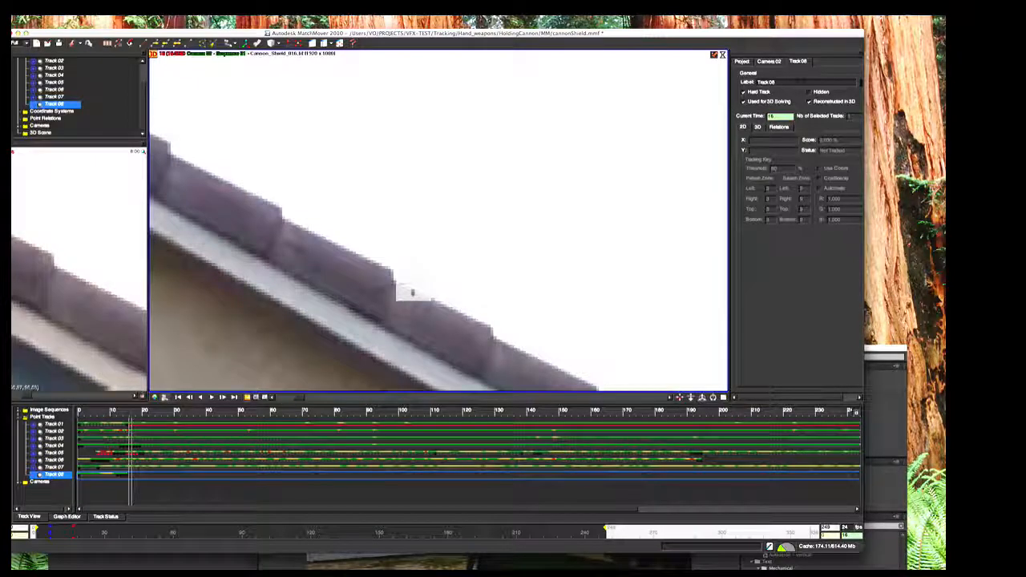
pyautogui.press('Left')
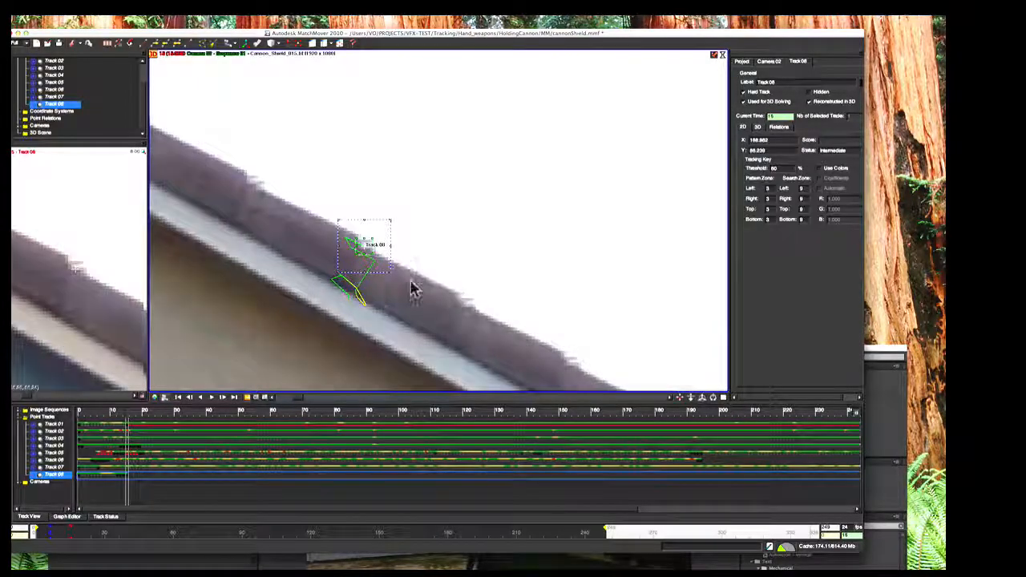
pyautogui.press('Right')
pyautogui.click(396, 277)
pyautogui.press('Left')
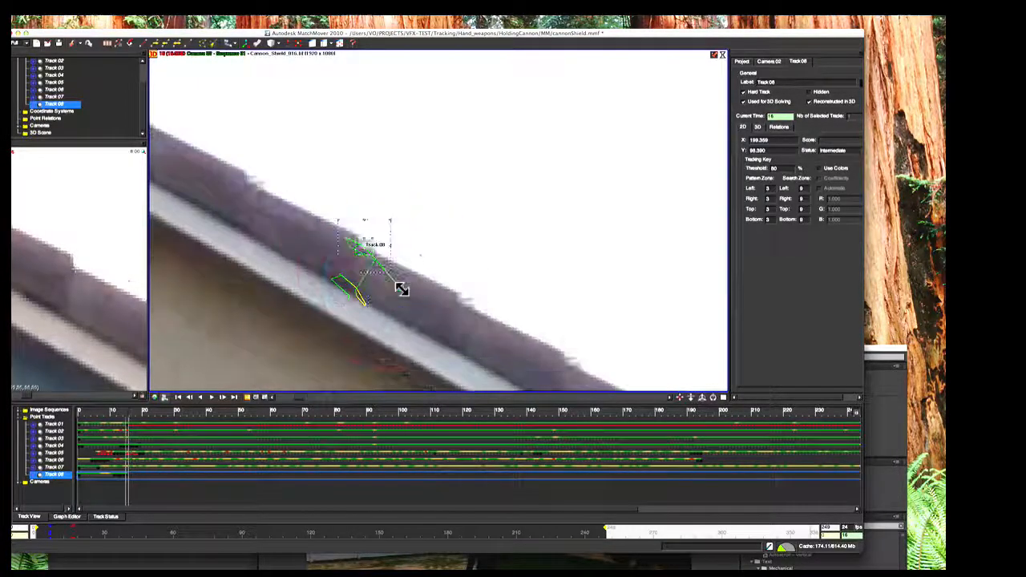
pyautogui.press('Right')
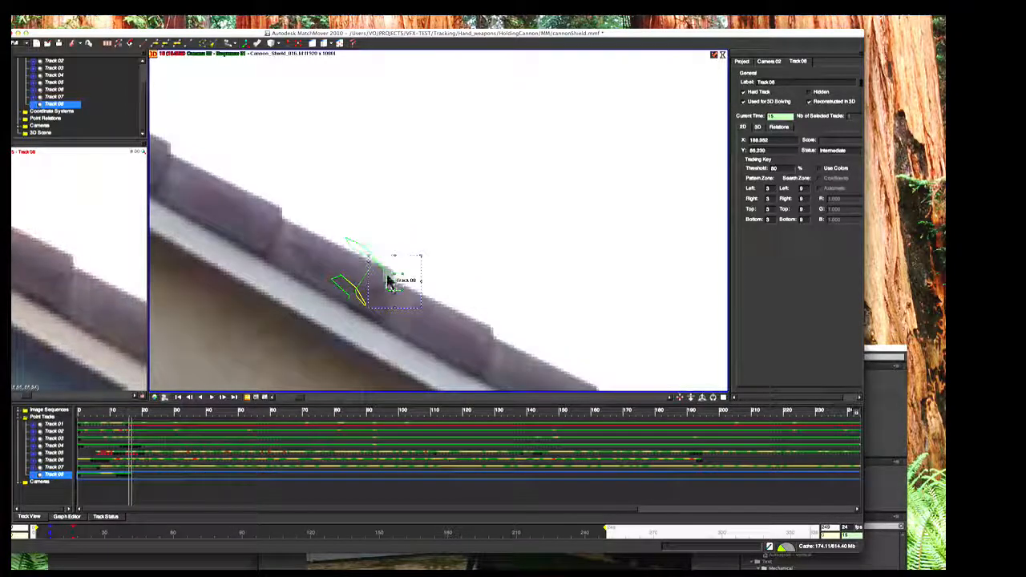
# Key the roof track onto the tile corner at frame 17 and track it forward from there.
pyautogui.press('Right')
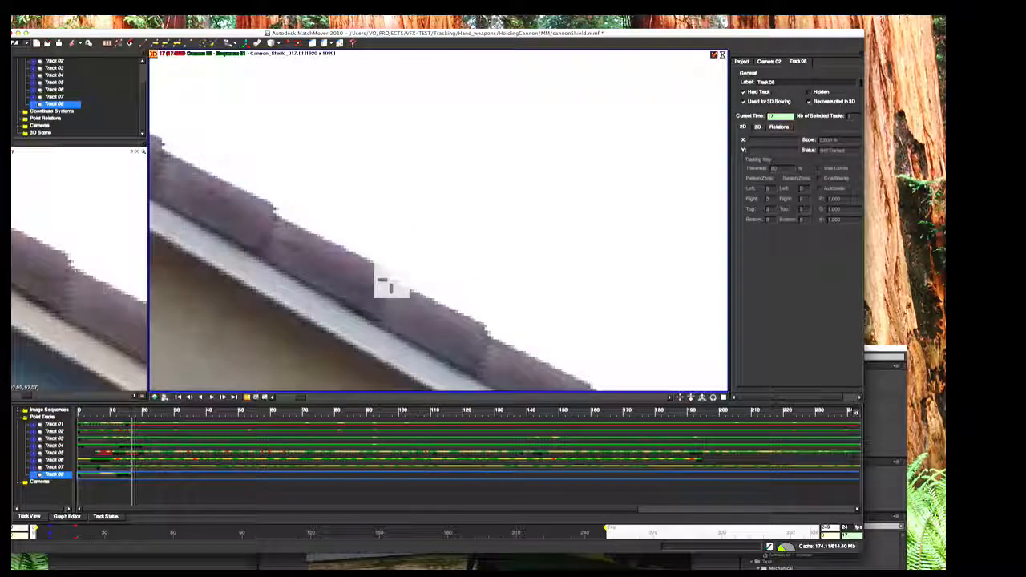
pyautogui.click(391, 280)
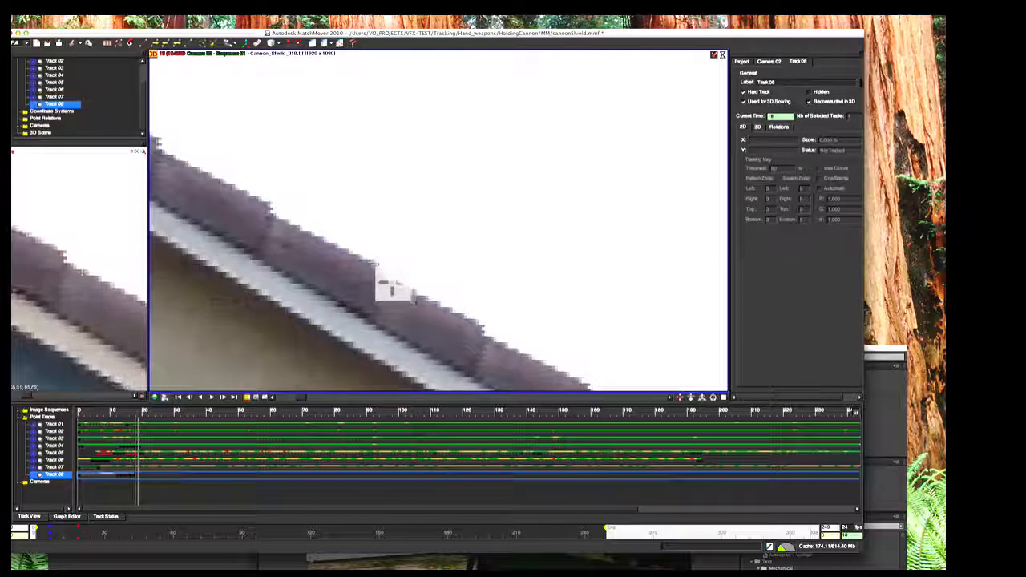
pyautogui.press('Left')
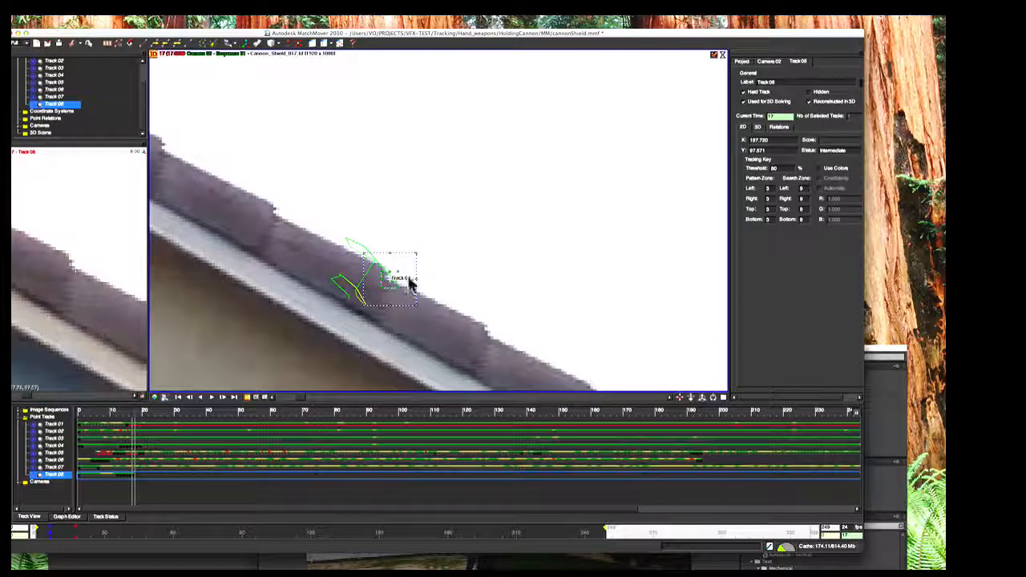
pyautogui.rightClick(406, 269)
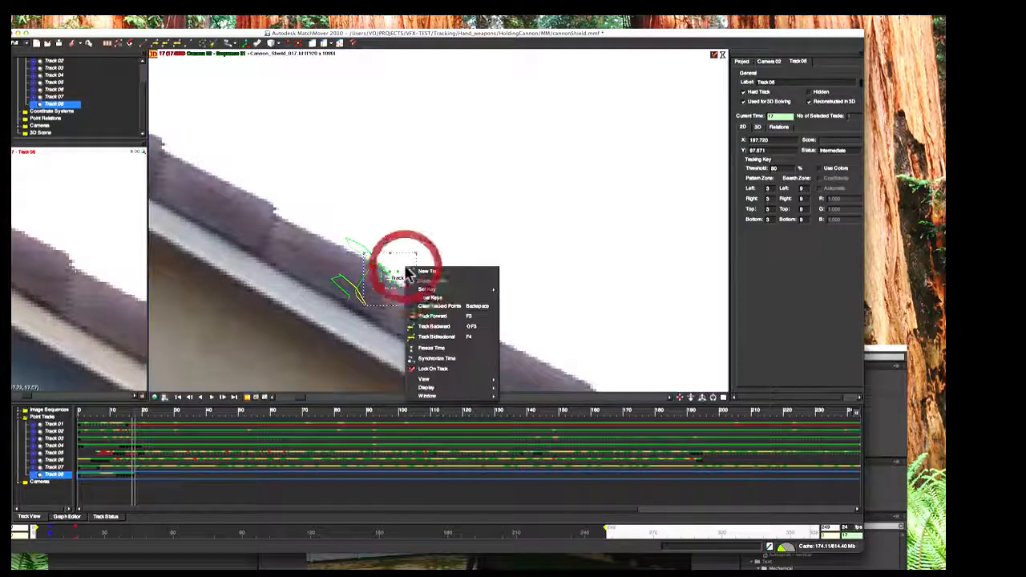
pyautogui.click(439, 325)
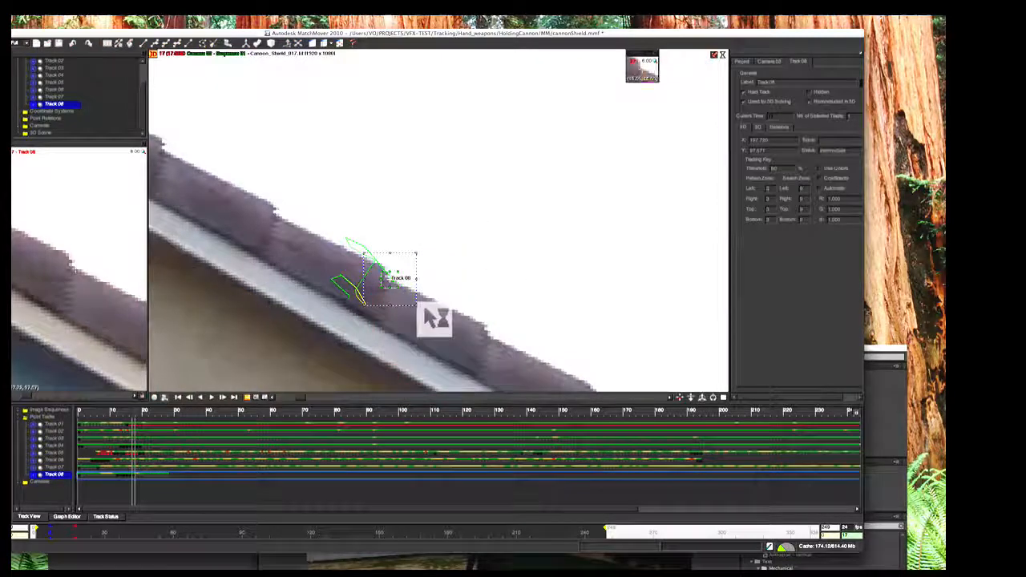